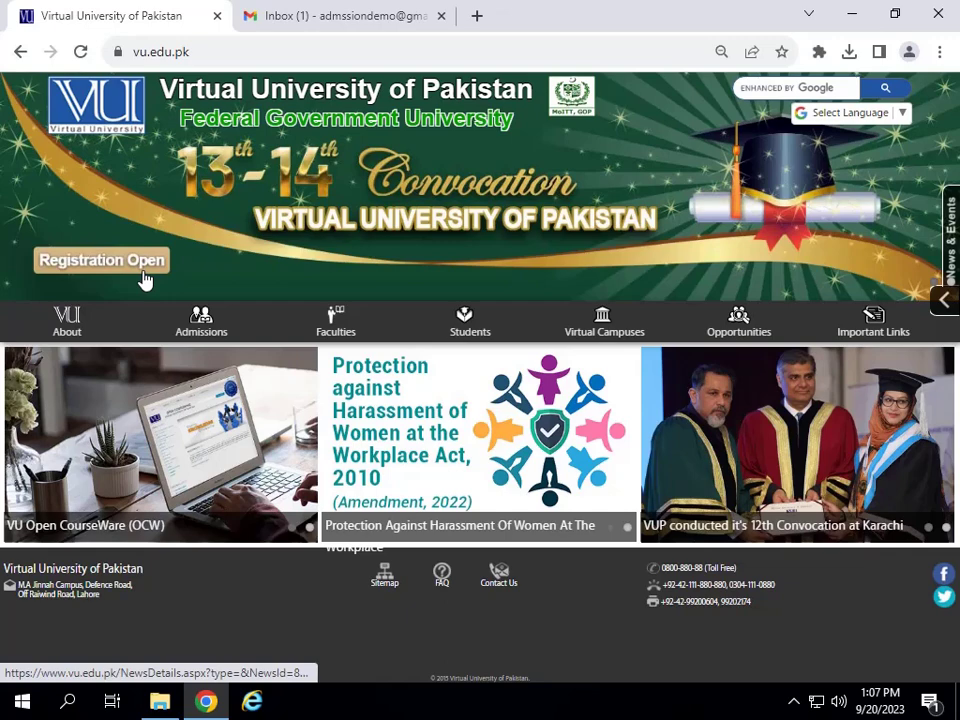
Choose Apply Online from the Admissions menu to reach the Fall 2023 admission login page.
{"action": "mouse_move", "coordinate": [203, 325]}
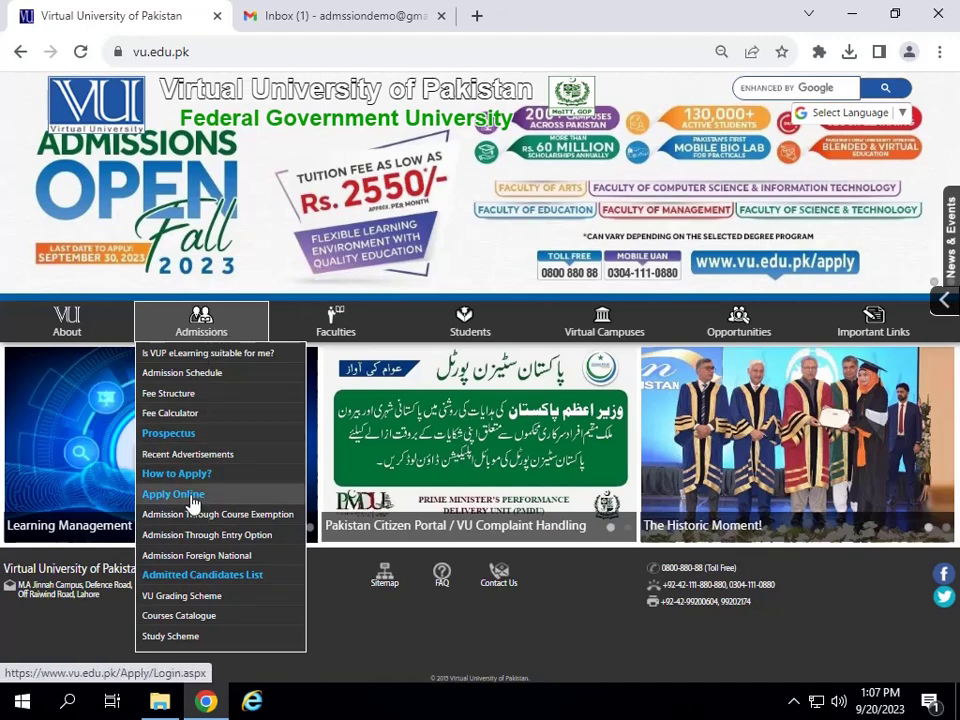
{"action": "left_click", "coordinate": [193, 503]}
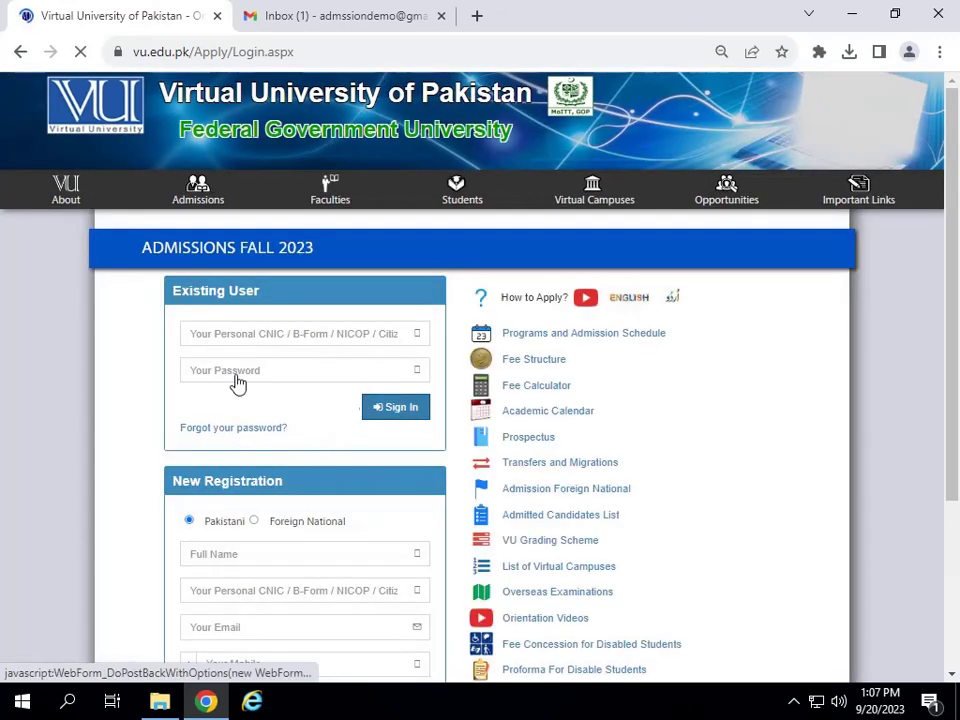
{"action": "scroll", "coordinate": [305, 477], "scroll_direction": "down", "scroll_amount": 3}
{"action": "scroll", "coordinate": [276, 380], "scroll_direction": "down", "scroll_amount": 1}
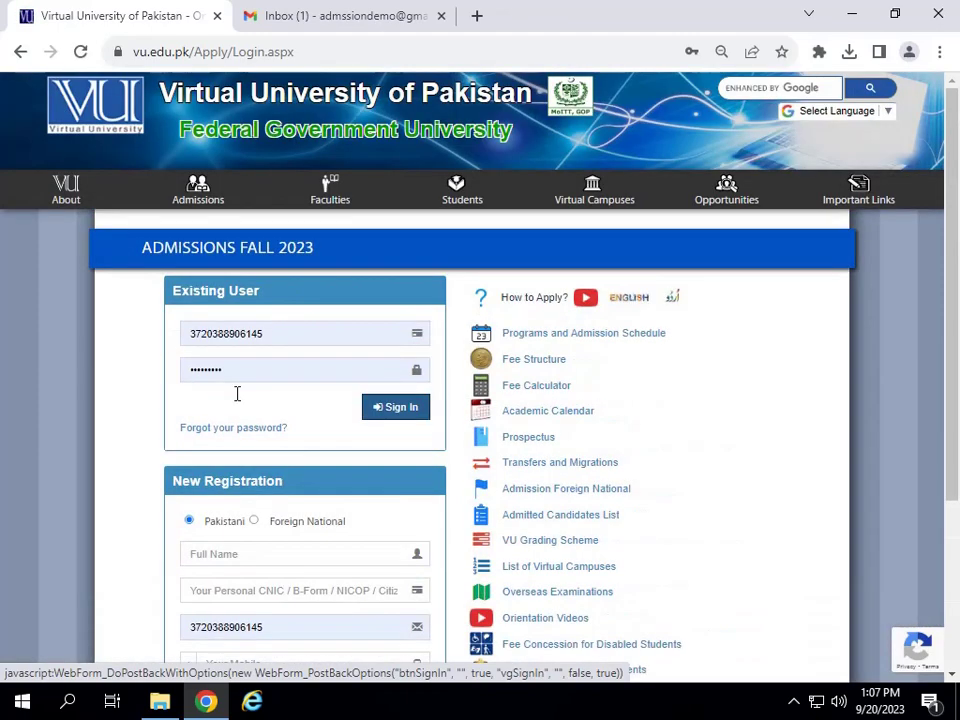
{"action": "scroll", "coordinate": [250, 406], "scroll_direction": "down", "scroll_amount": 1}
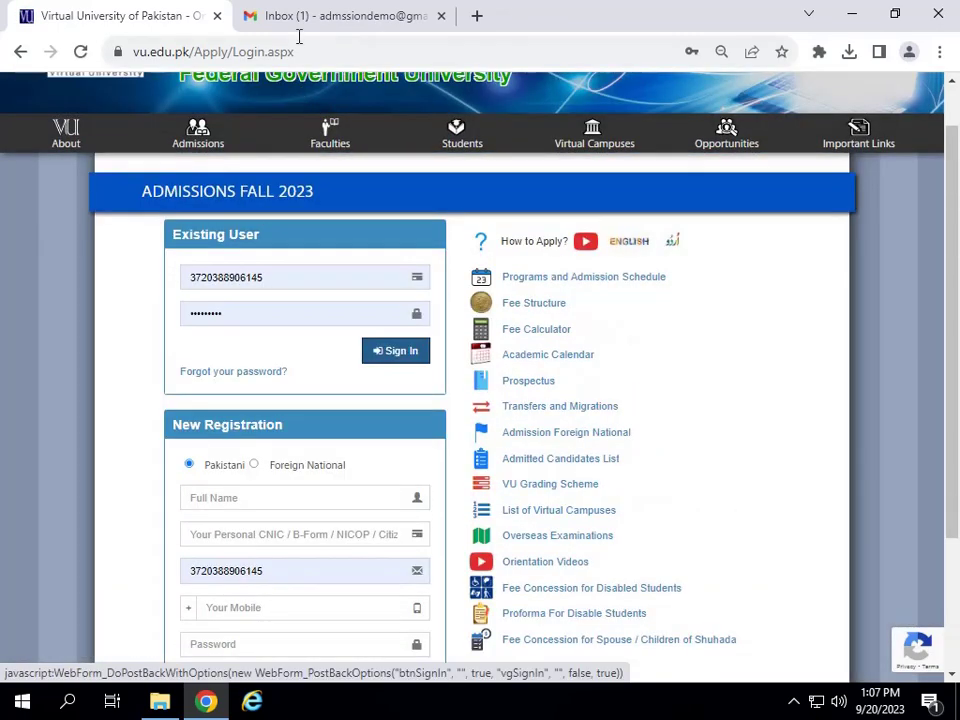
{"action": "left_click", "coordinate": [307, 12]}
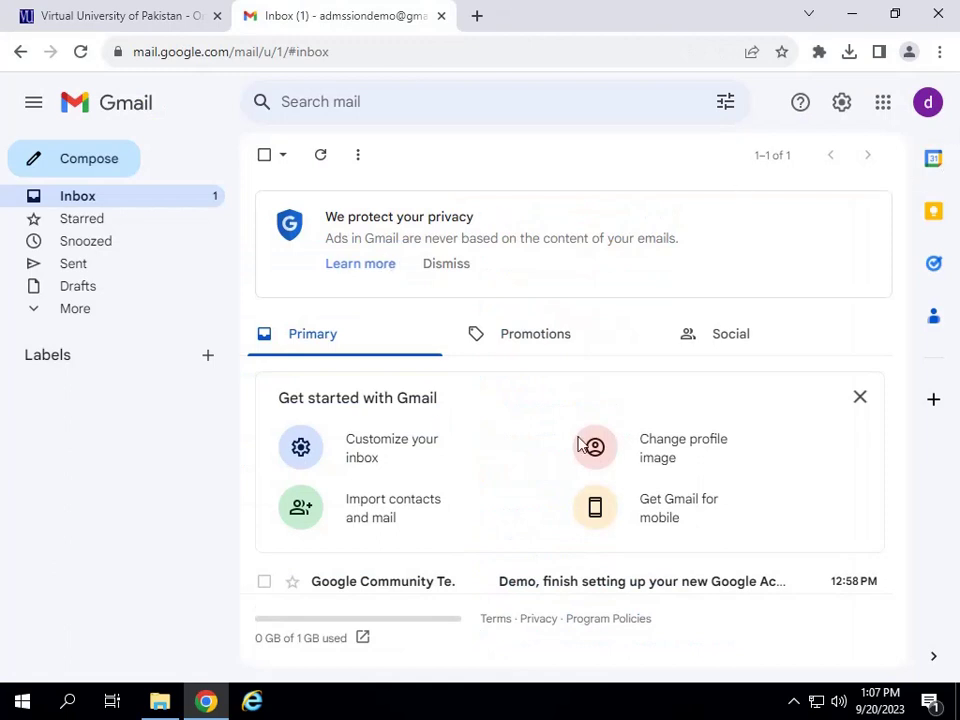
{"action": "left_click", "coordinate": [929, 110]}
{"action": "left_click", "coordinate": [930, 112]}
{"action": "left_click", "coordinate": [108, 10]}
{"action": "scroll", "coordinate": [292, 450], "scroll_direction": "down", "scroll_amount": 2}
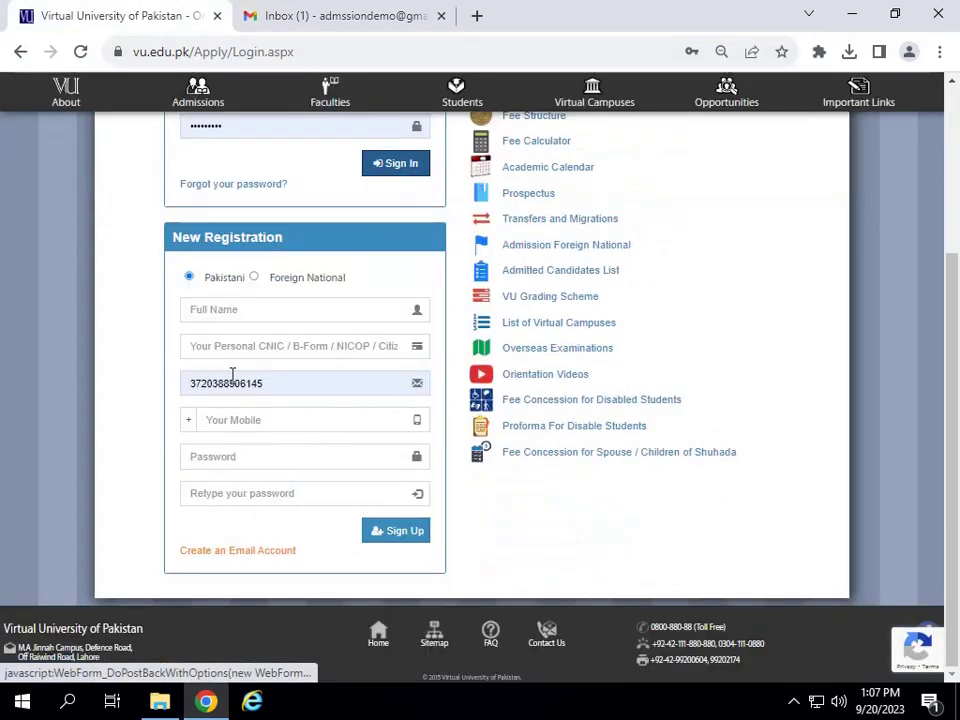
Enter the applicant's full name in the Full Name field.
{"action": "left_click", "coordinate": [241, 312]}
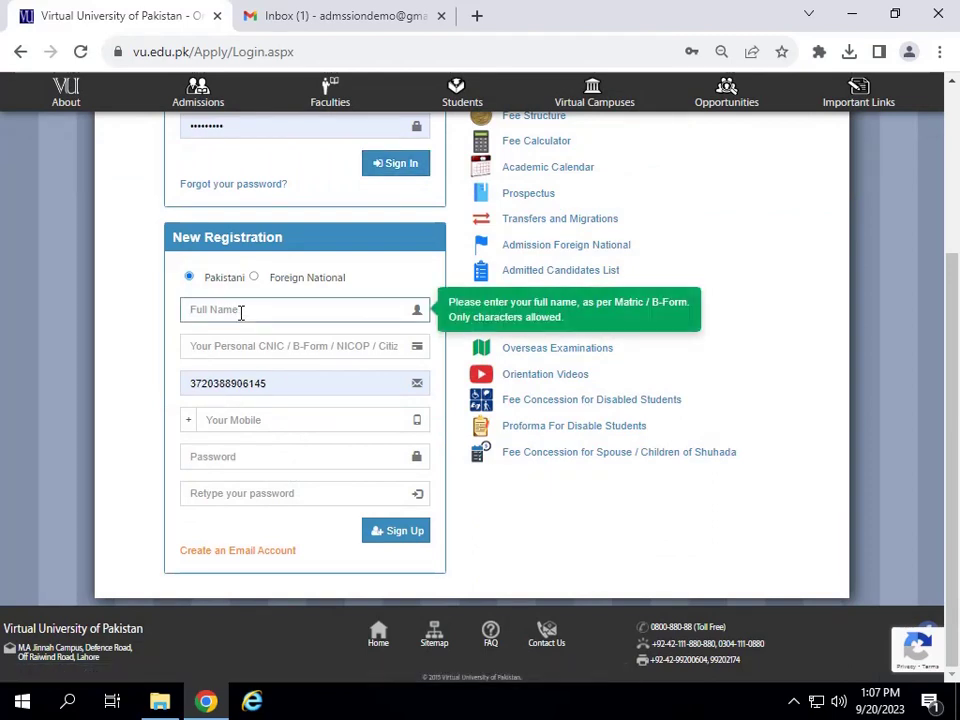
{"action": "type", "text": "demo"}
{"action": "left_click", "coordinate": [296, 344]}
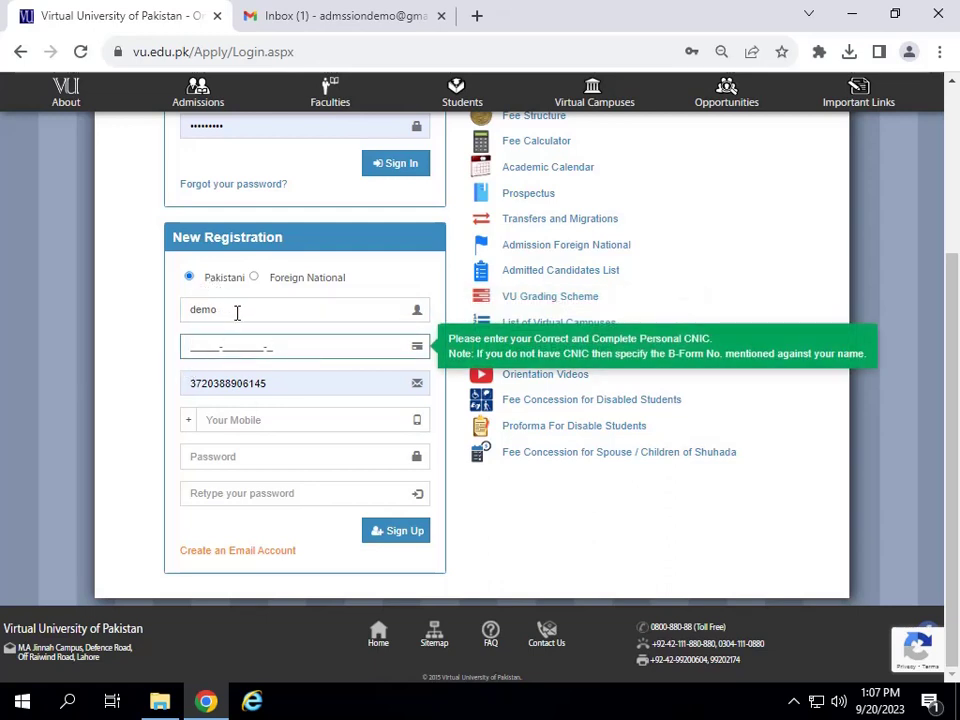
{"action": "left_click_drag", "start_coordinate": [236, 311], "coordinate": [140, 307]}
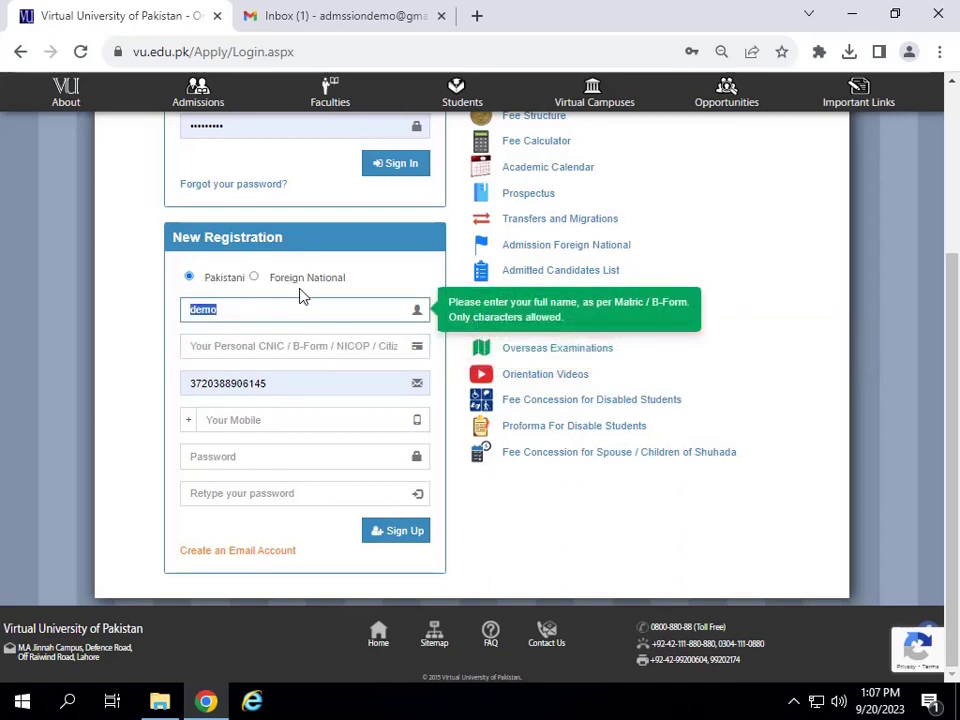
{"action": "left_click", "coordinate": [231, 309]}
Type a first CNIC number, then delete it from the field.
{"action": "left_click", "coordinate": [189, 345]}
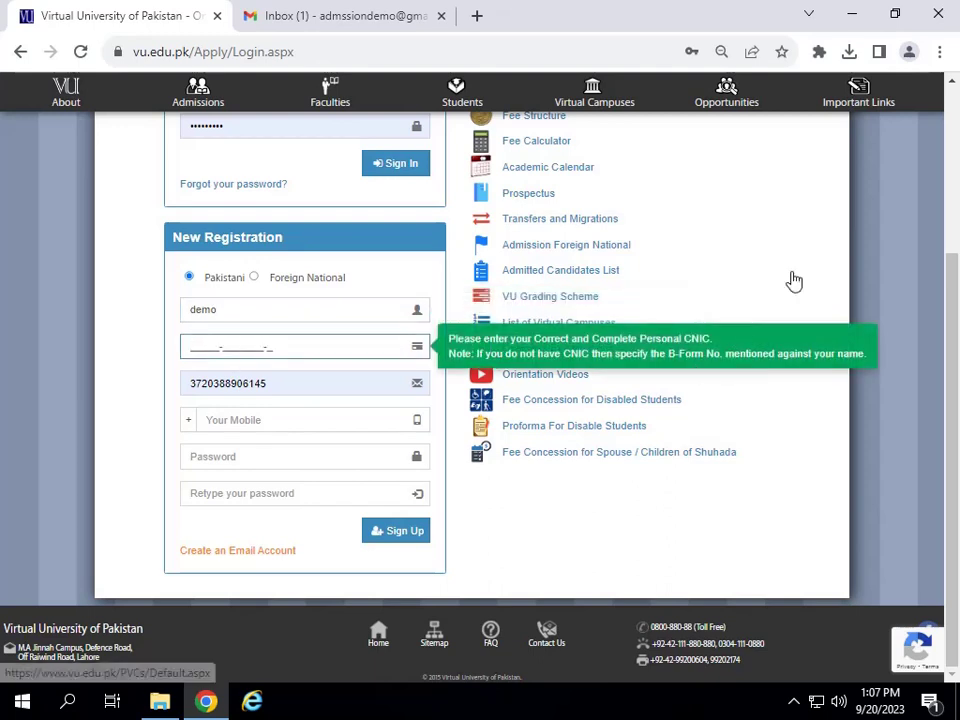
{"action": "type", "text": "37105-2222222-2"}
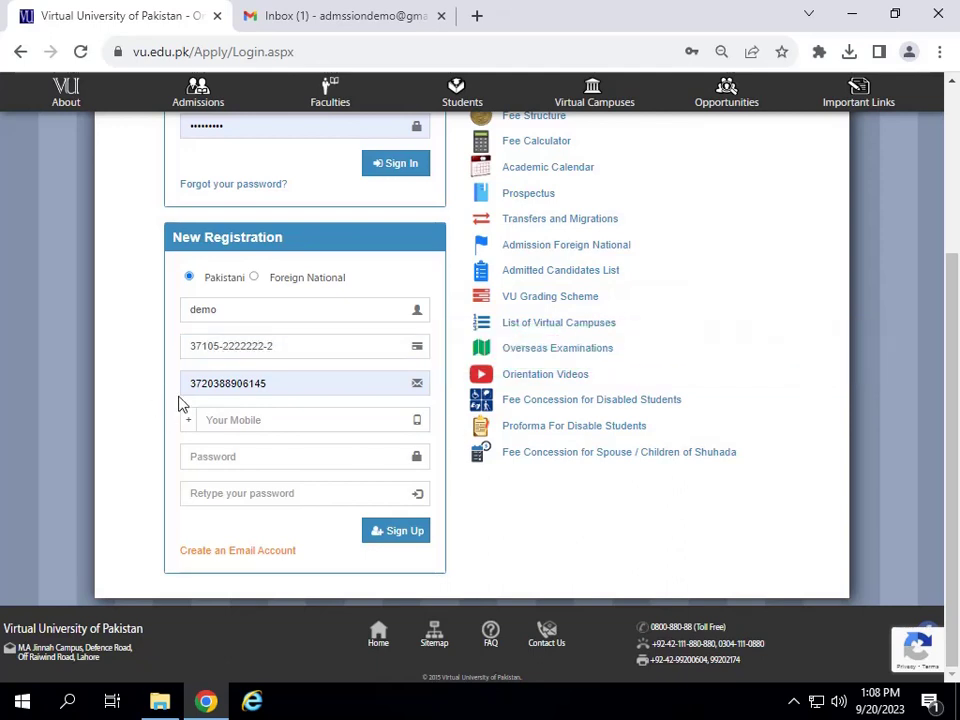
{"action": "left_click", "coordinate": [218, 420]}
{"action": "left_click_drag", "start_coordinate": [297, 348], "coordinate": [118, 348]}
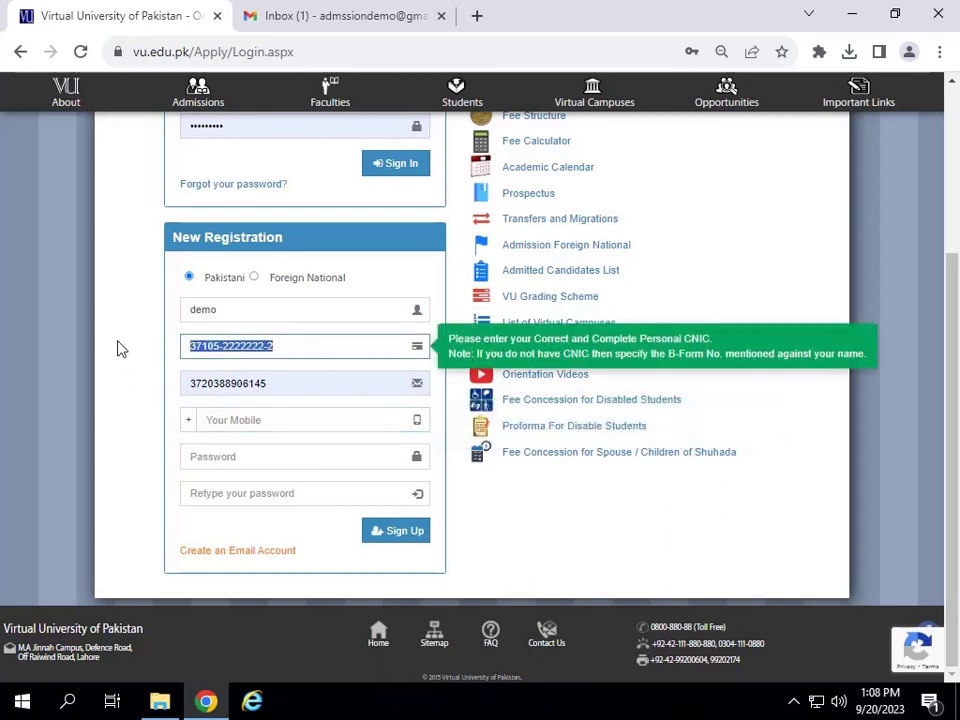
{"action": "key", "text": "BackSpace"}
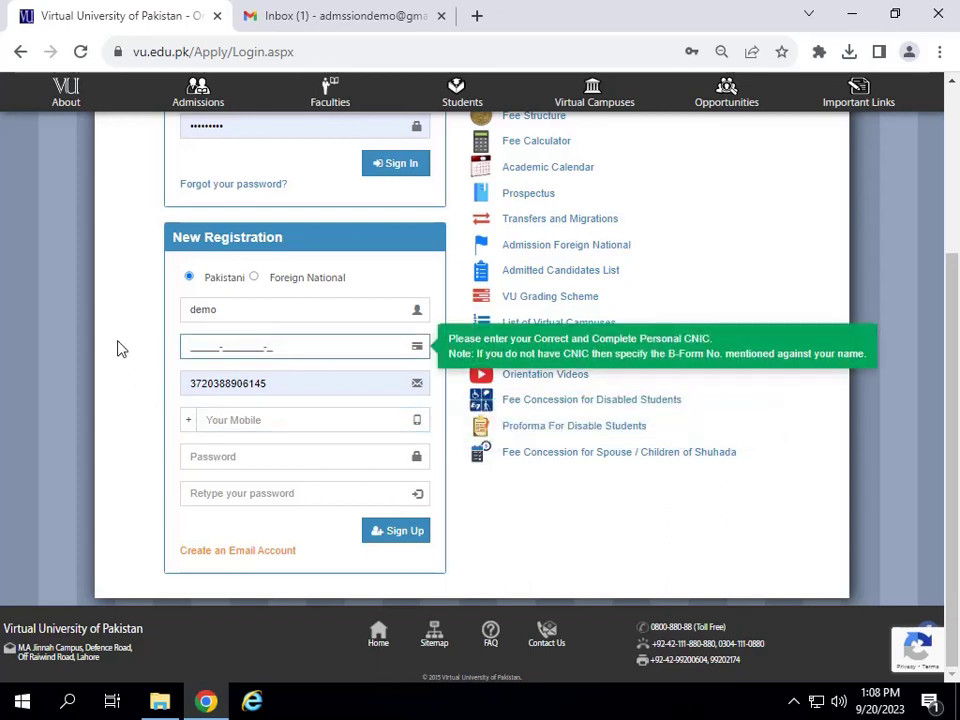
{"action": "left_click", "coordinate": [42, 393]}
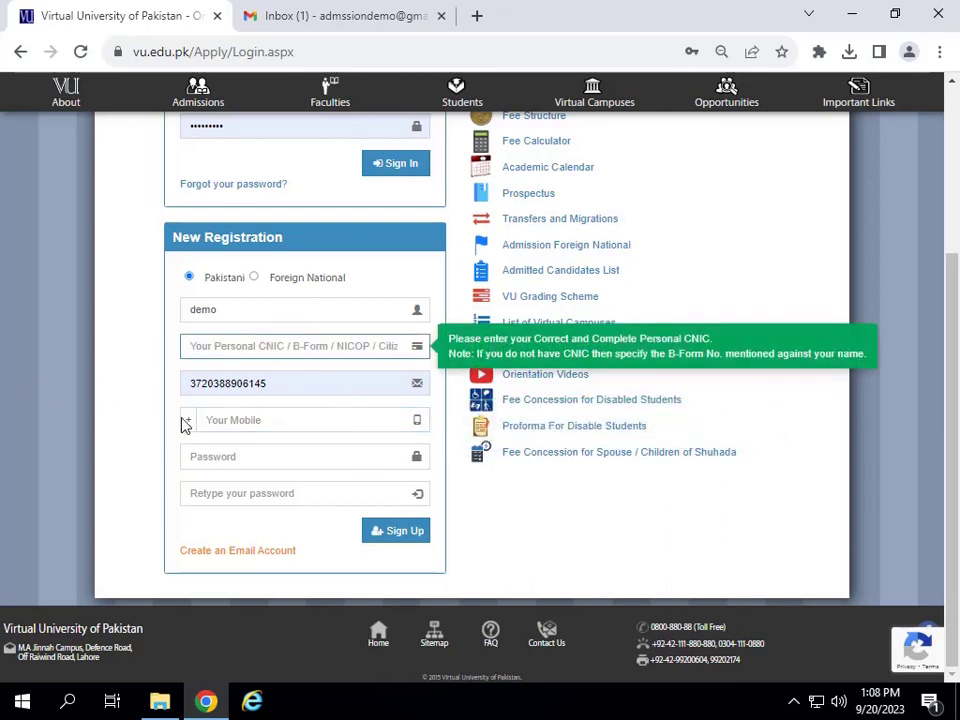
Erase the autofilled email and enter the applicant's complete CNIC number.
{"action": "left_click", "coordinate": [286, 382]}
{"action": "key", "text": "BackSpace"}
{"action": "key", "text": "BackSpace"}
{"action": "key", "text": "BackSpace"}
{"action": "key", "text": "BackSpace"}
{"action": "key", "text": "BackSpace"}
{"action": "key", "text": "BackSpace"}
{"action": "key", "text": "BackSpace"}
{"action": "key", "text": "BackSpace"}
{"action": "key", "text": "BackSpace"}
{"action": "key", "text": "BackSpace"}
{"action": "key", "text": "BackSpace"}
{"action": "key", "text": "BackSpace"}
{"action": "key", "text": "BackSpace"}
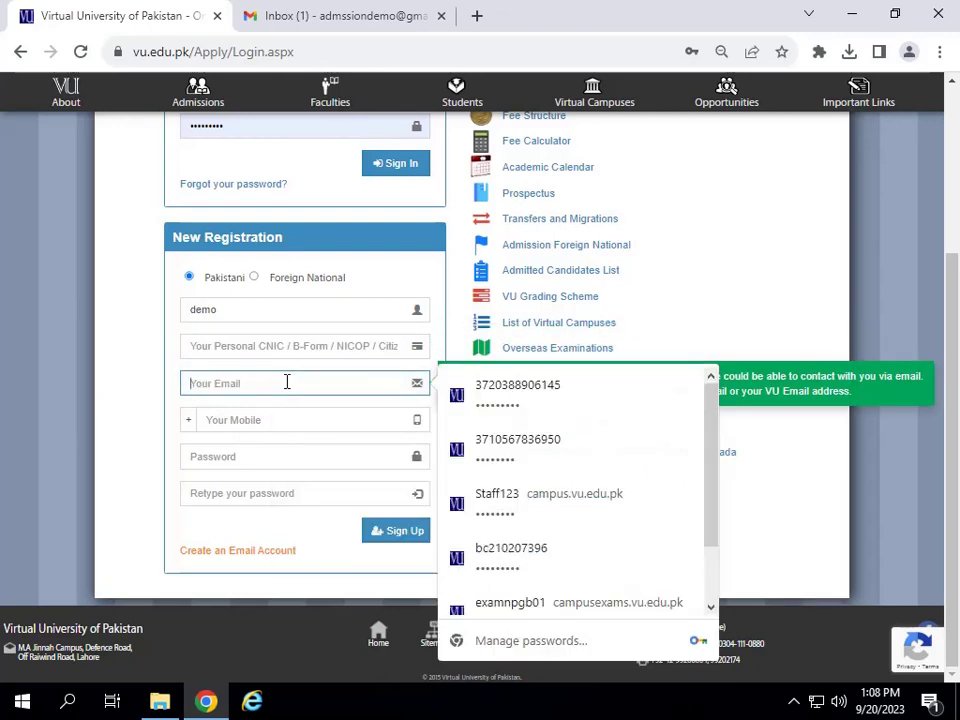
{"action": "key", "text": "Escape"}
{"action": "left_click", "coordinate": [210, 346]}
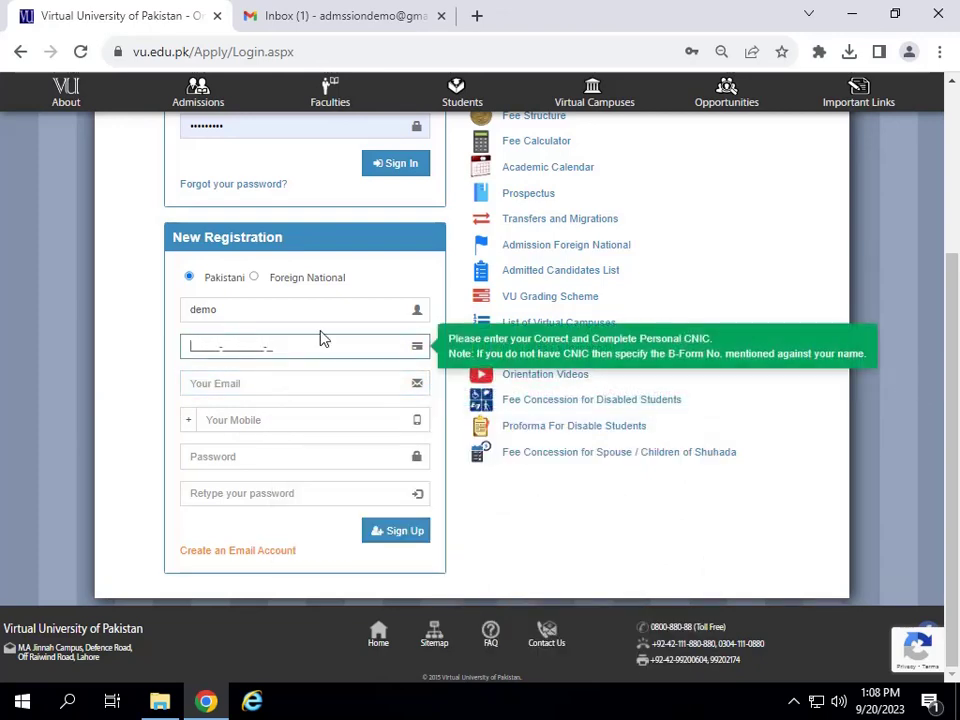
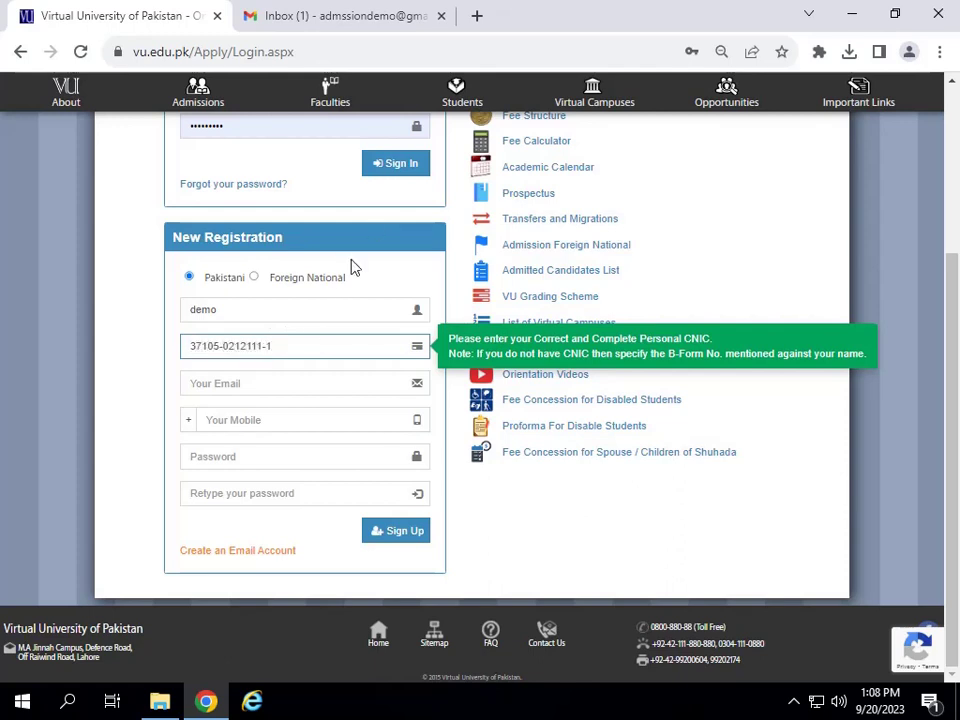
{"action": "left_click_drag", "start_coordinate": [298, 346], "coordinate": [147, 350]}
{"action": "left_click", "coordinate": [213, 382]}
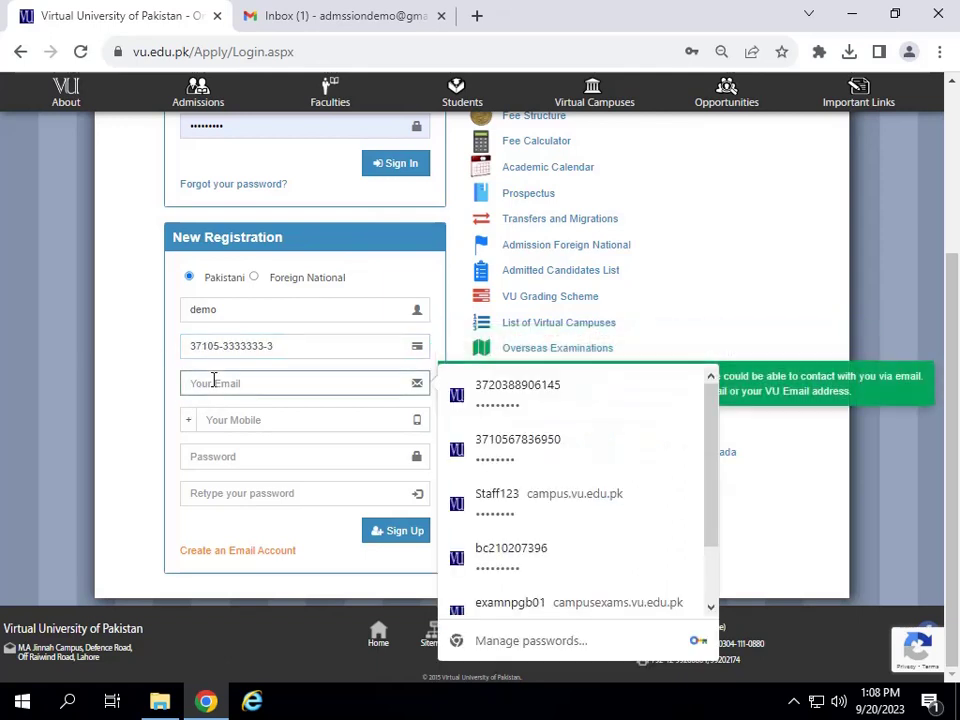
{"action": "left_click", "coordinate": [330, 14]}
{"action": "left_click", "coordinate": [928, 104]}
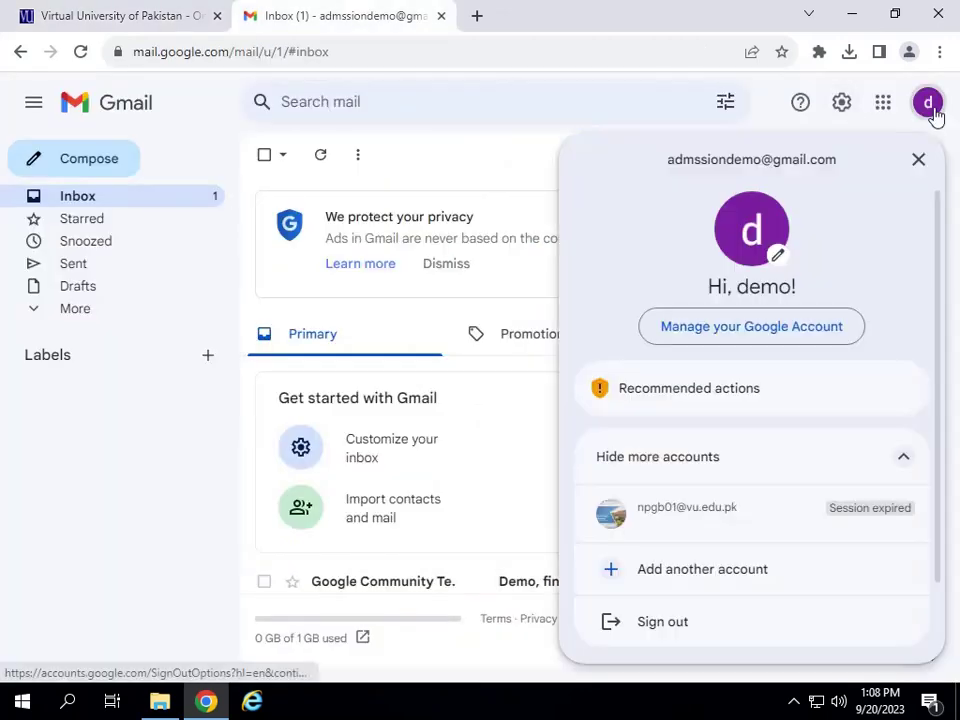
{"action": "left_click_drag", "start_coordinate": [838, 168], "coordinate": [670, 168]}
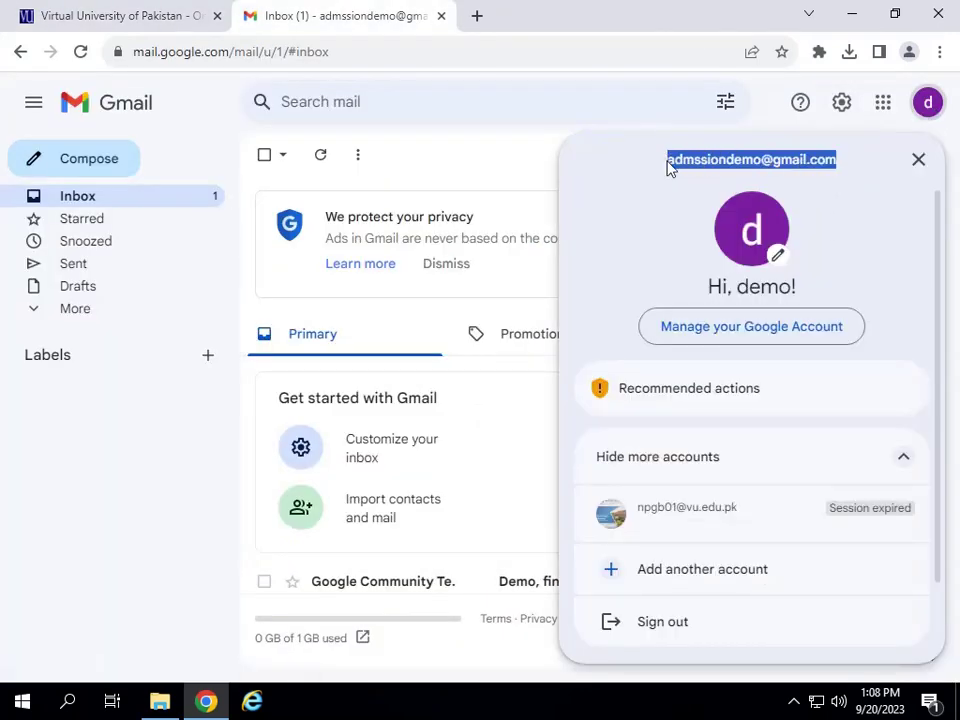
{"action": "right_click", "coordinate": [670, 168]}
{"action": "left_click", "coordinate": [686, 176]}
{"action": "left_click", "coordinate": [150, 12]}
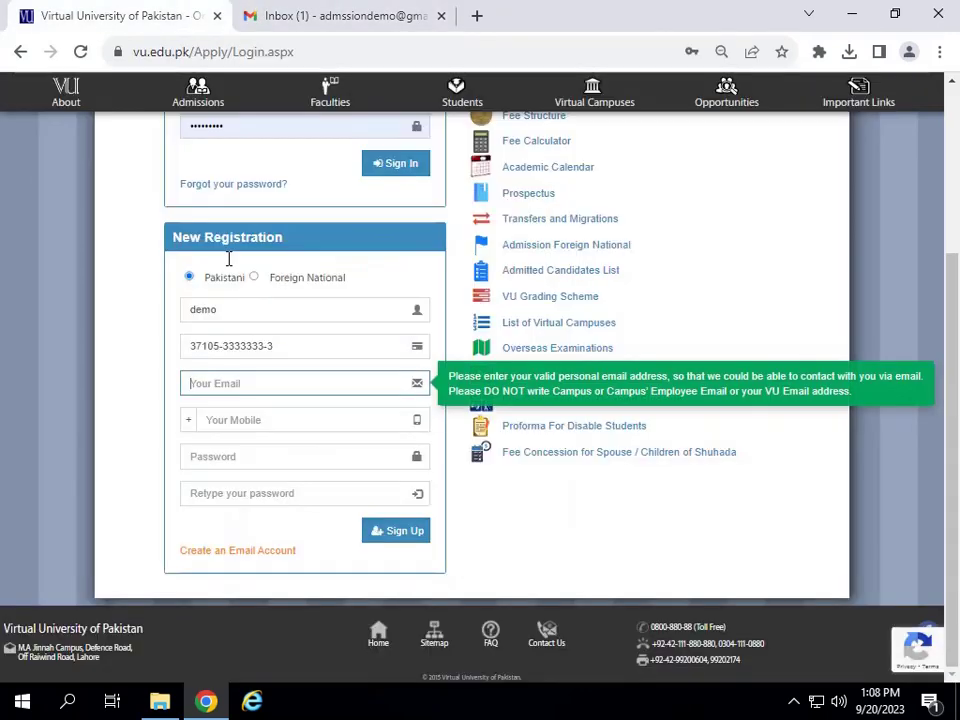
{"action": "left_click", "coordinate": [256, 384]}
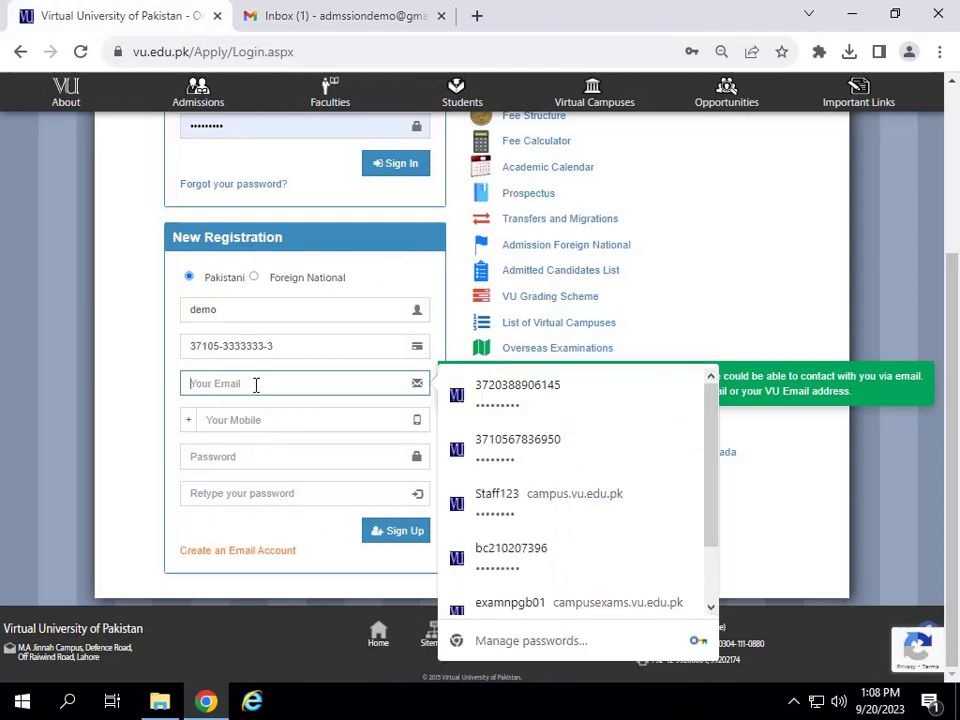
{"action": "key", "text": "ctrl+v"}
Enter the applicant's mobile number in the registration form.
{"action": "left_click", "coordinate": [258, 416]}
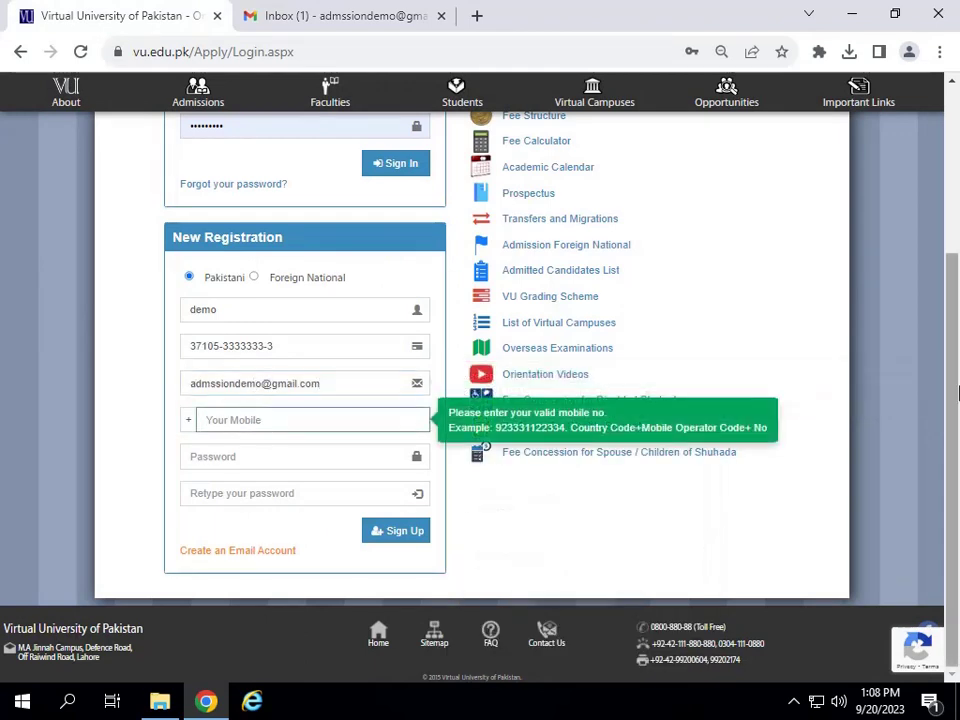
{"action": "type", "text": "923333333333"}
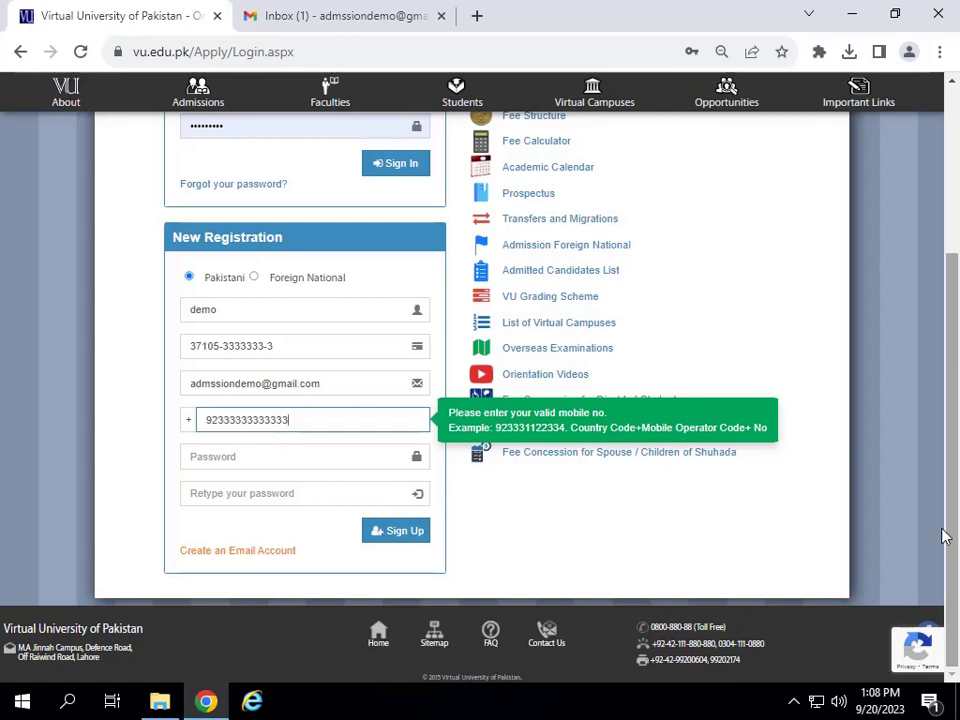
{"action": "left_click", "coordinate": [308, 457]}
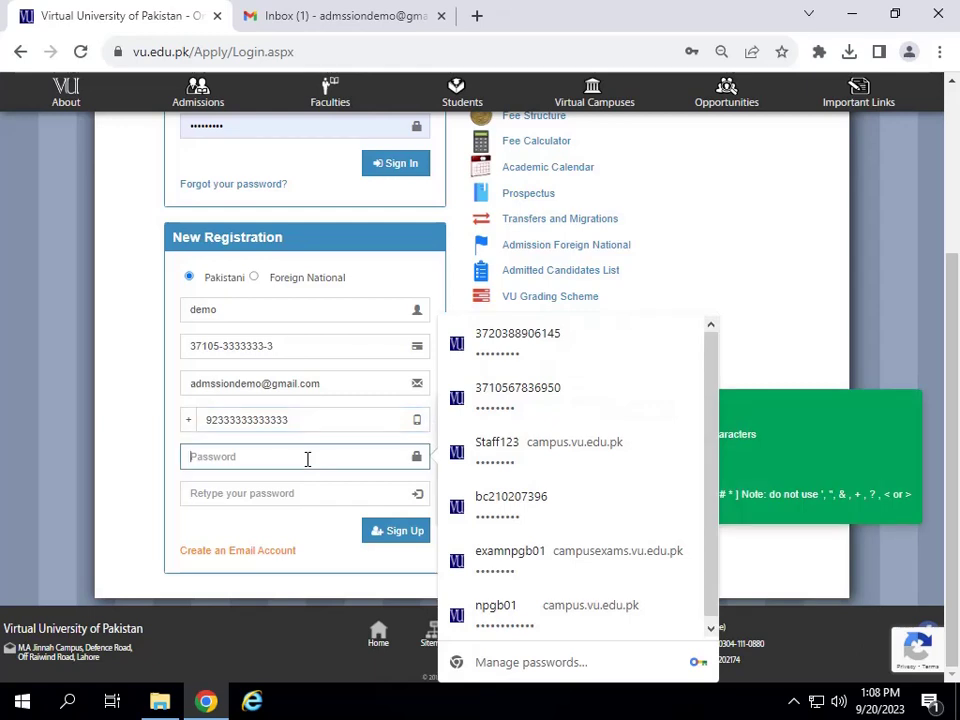
Enter a password and confirmation, then submit Sign Up, which reports that the passwords don't match.
{"action": "type", "text": "a"}
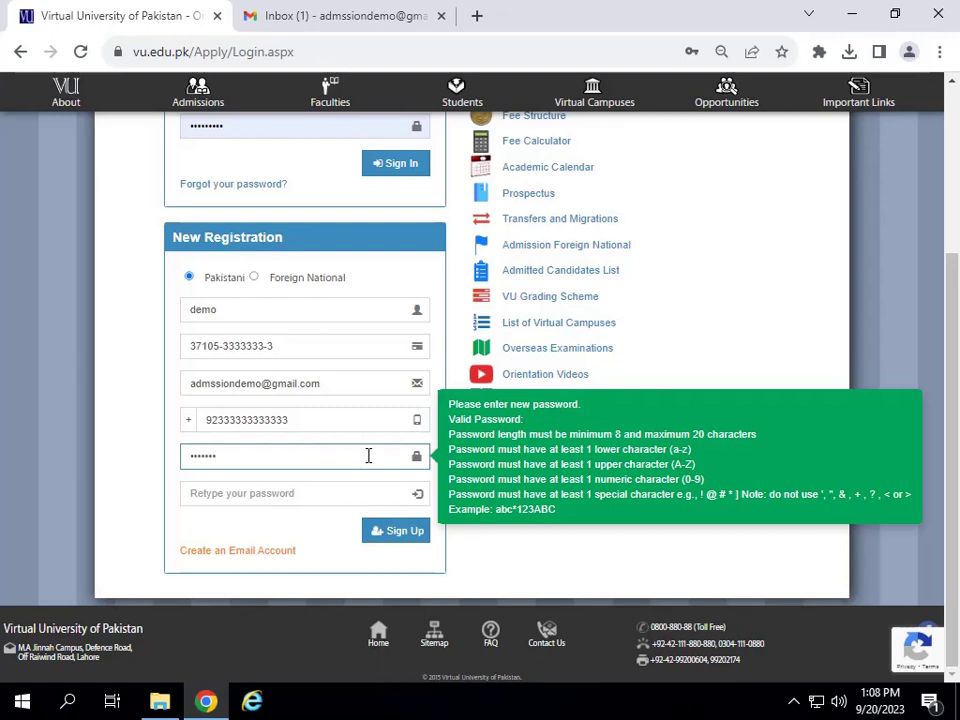
{"action": "left_click", "coordinate": [341, 490]}
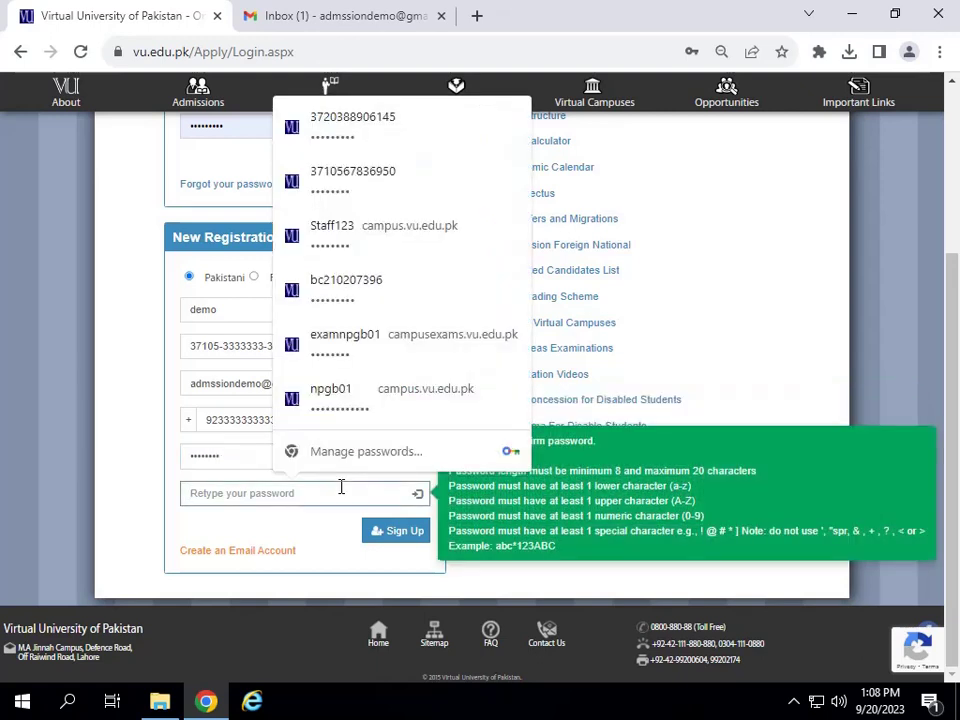
{"action": "type", "text": "d"}
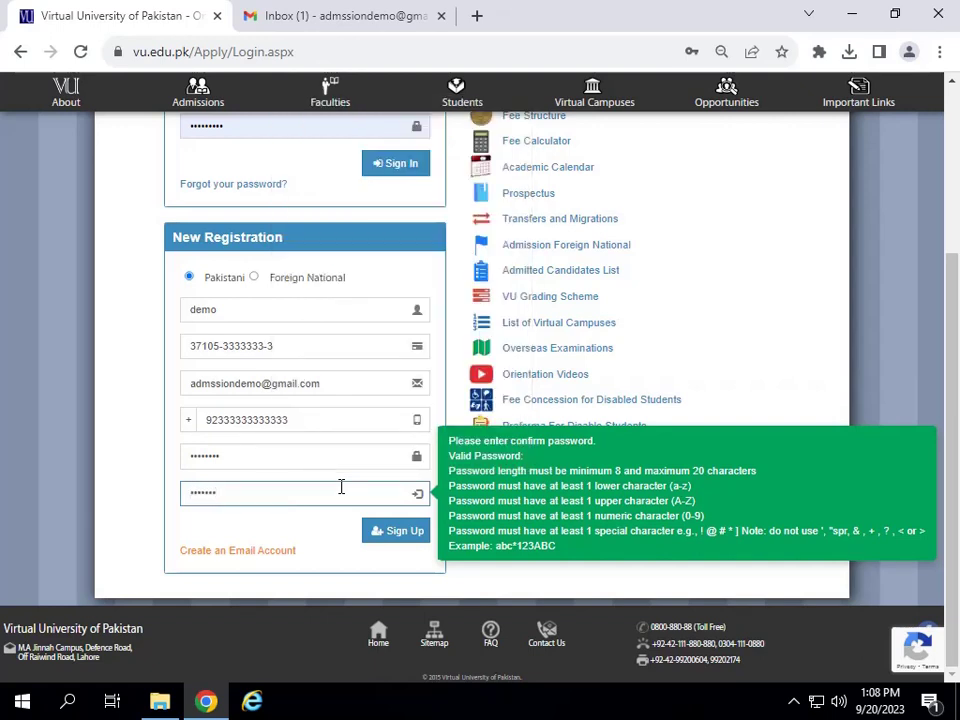
{"action": "left_click", "coordinate": [396, 532]}
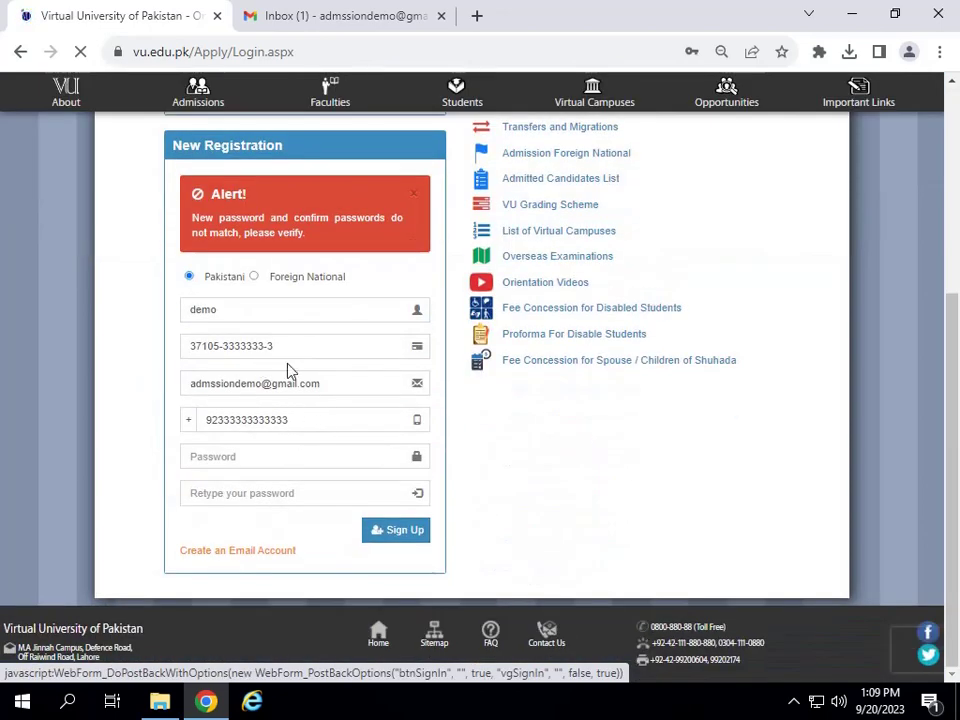
Re-enter matching passwords, submit Sign Up, and dismiss Chrome's update-password bubble.
{"action": "left_click", "coordinate": [213, 455]}
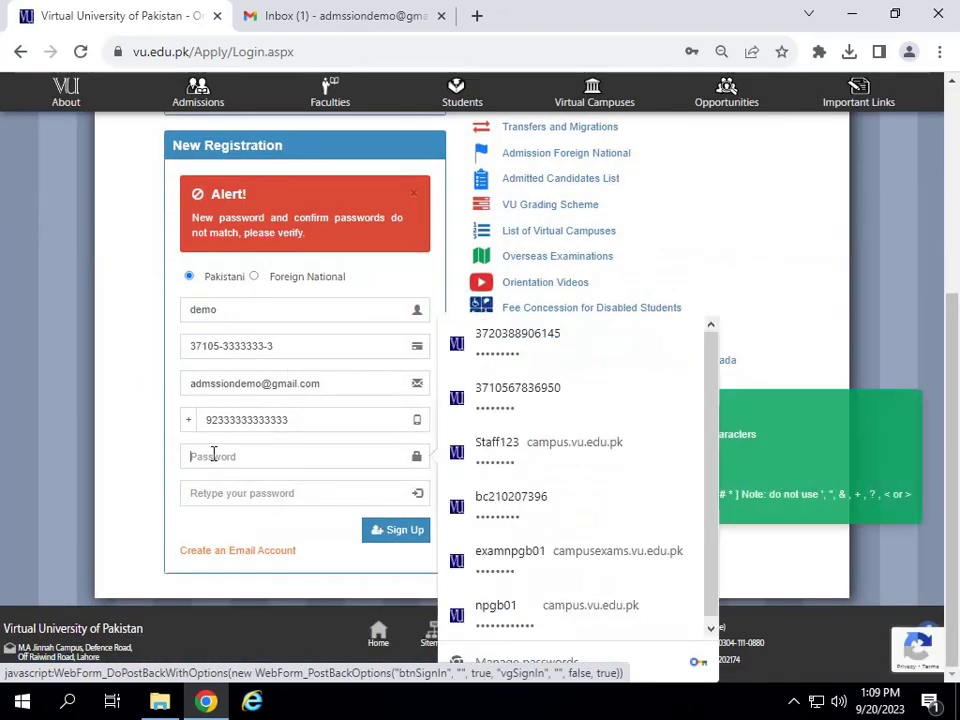
{"action": "type", "text": "a"}
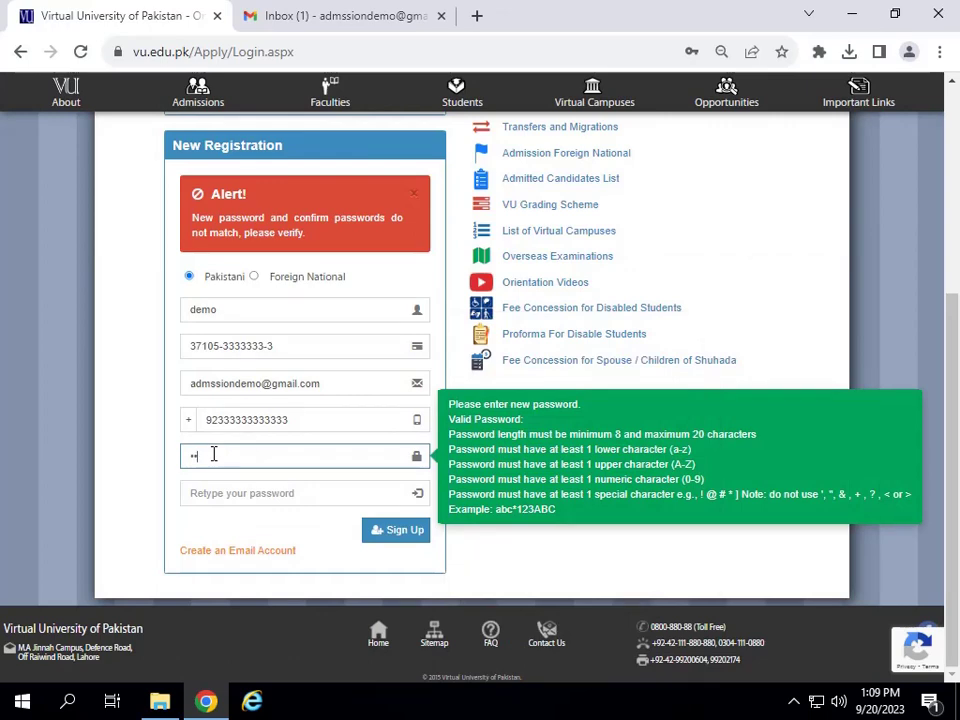
{"action": "type", "text": "bc*123A"}
{"action": "key", "text": "Tab"}
{"action": "type", "text": "a"}
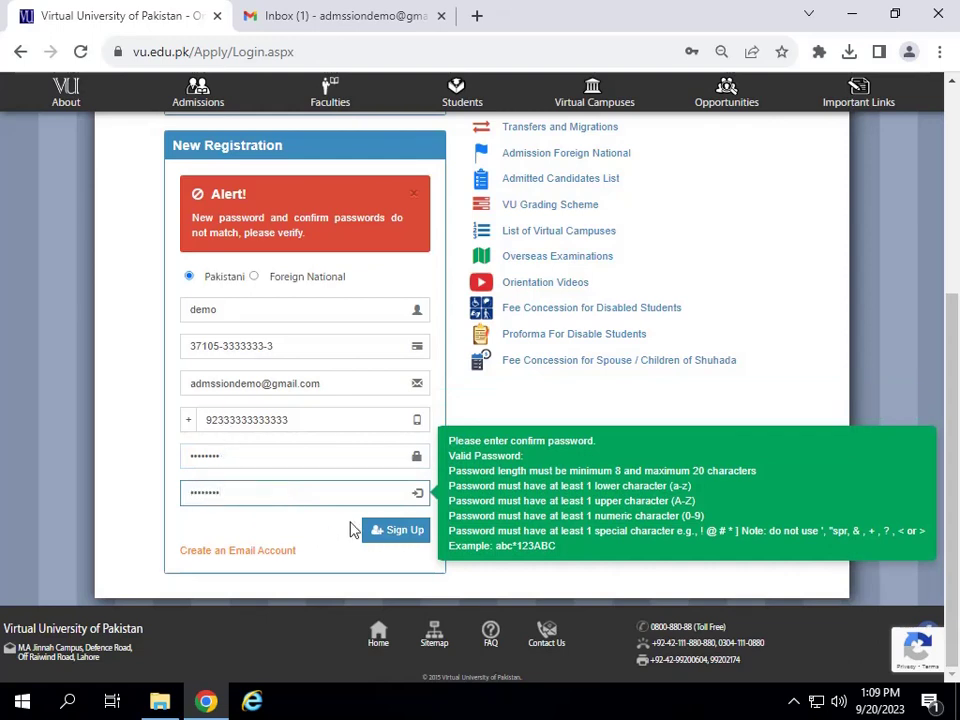
{"action": "left_click", "coordinate": [395, 530]}
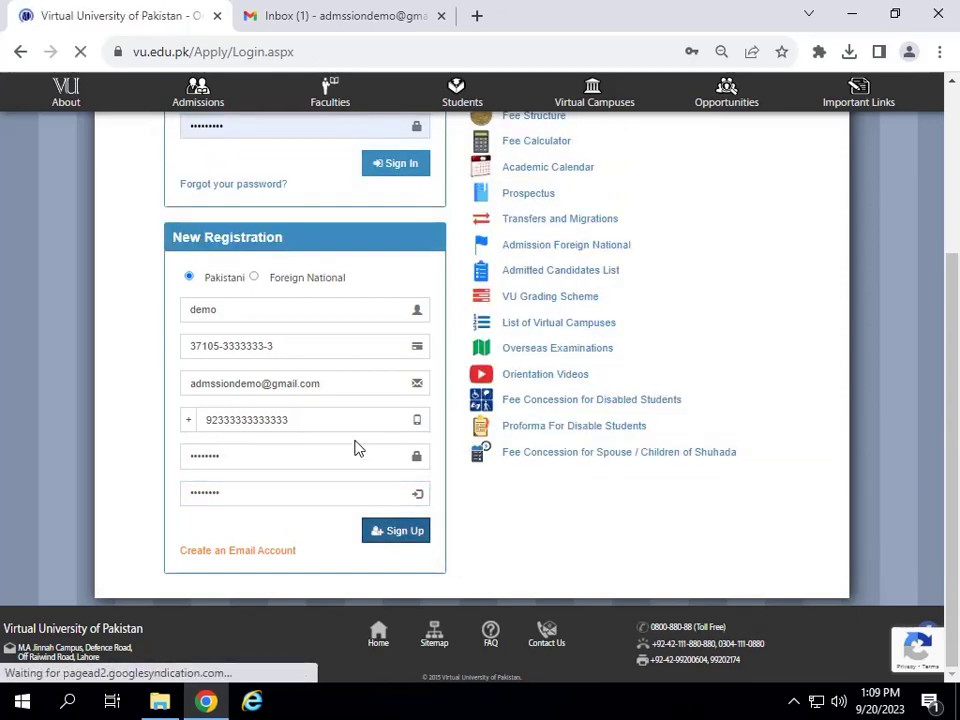
{"action": "scroll", "coordinate": [266, 503], "scroll_direction": "down", "scroll_amount": 2}
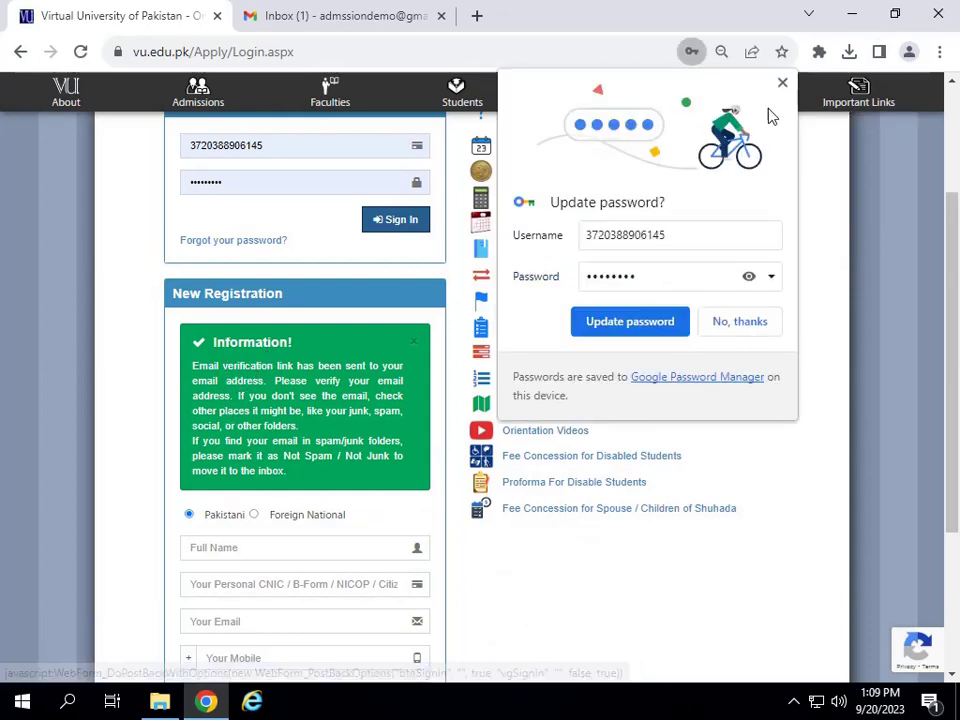
{"action": "key", "text": "Tab"}
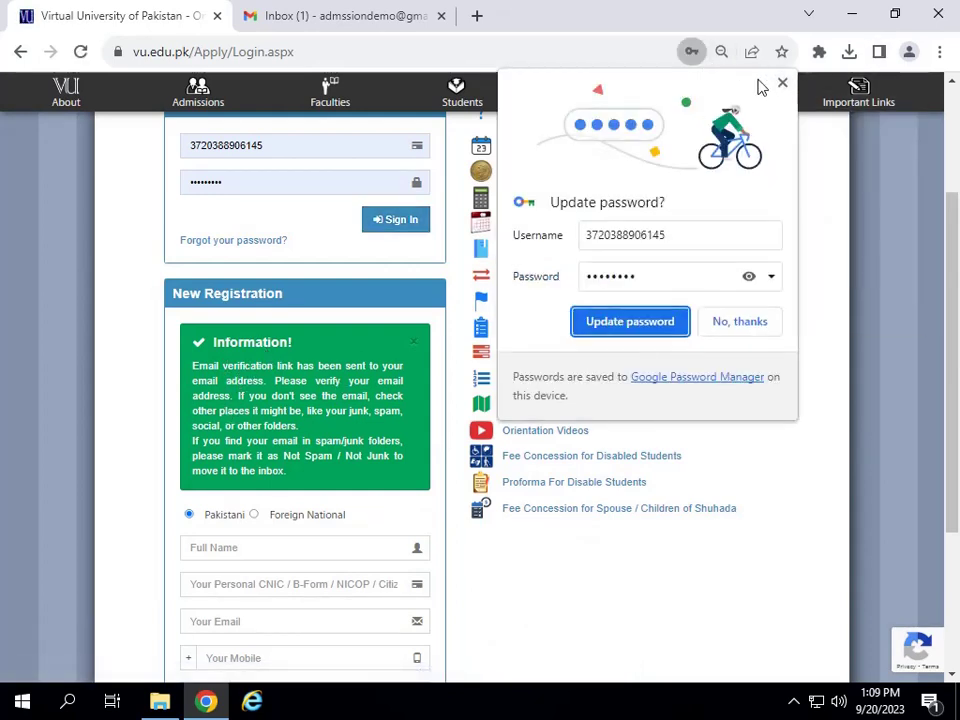
{"action": "left_click", "coordinate": [783, 82]}
Reload the Gmail inbox from the address bar, which still shows only Google Community's setup message.
{"action": "left_click", "coordinate": [297, 16]}
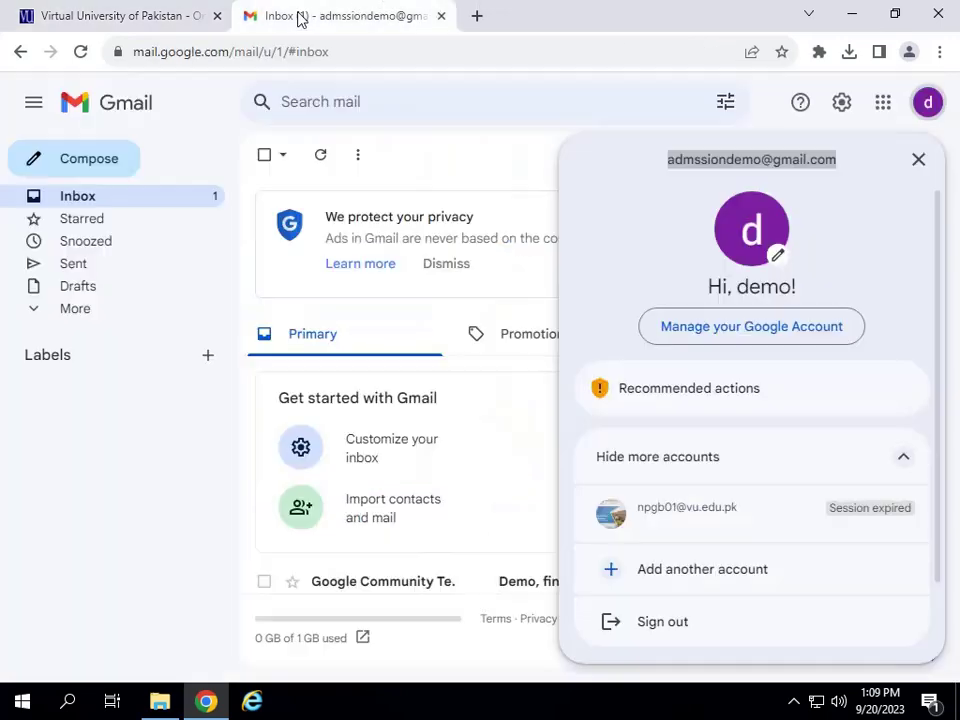
{"action": "left_click", "coordinate": [390, 371]}
{"action": "left_click", "coordinate": [81, 204]}
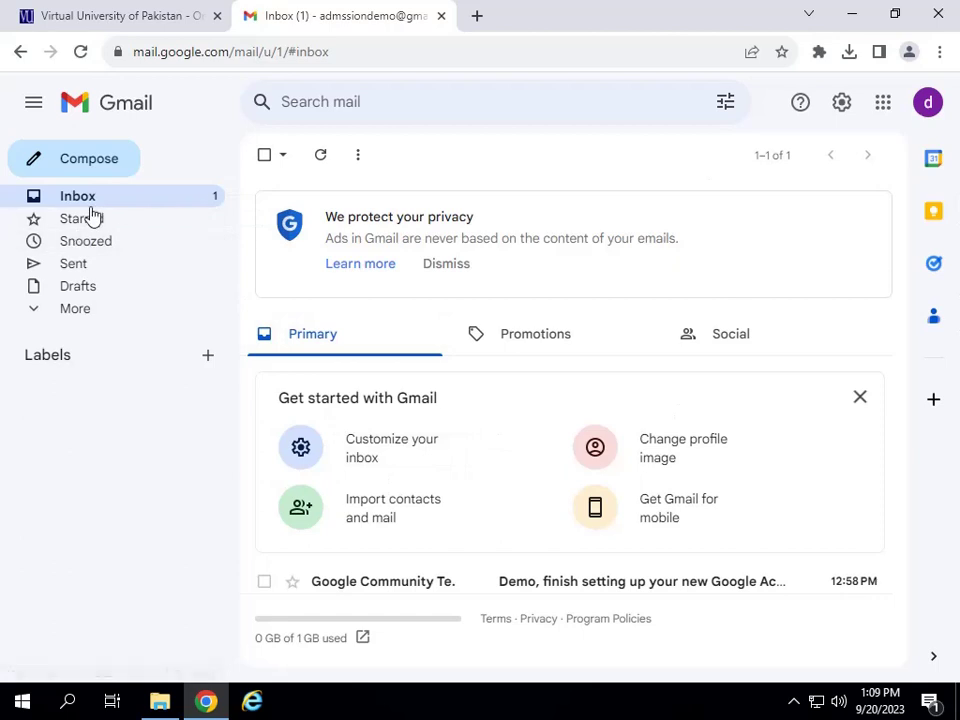
{"action": "left_click", "coordinate": [362, 50]}
{"action": "key", "text": "Return"}
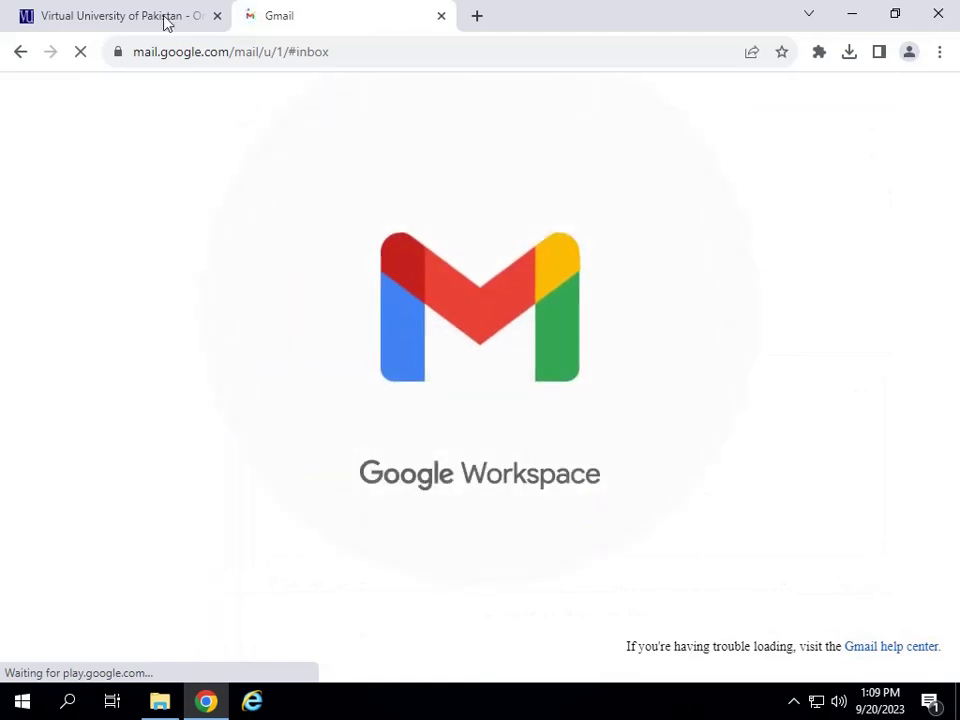
{"action": "left_click", "coordinate": [103, 12]}
{"action": "scroll", "coordinate": [257, 510], "scroll_direction": "down", "scroll_amount": 3}
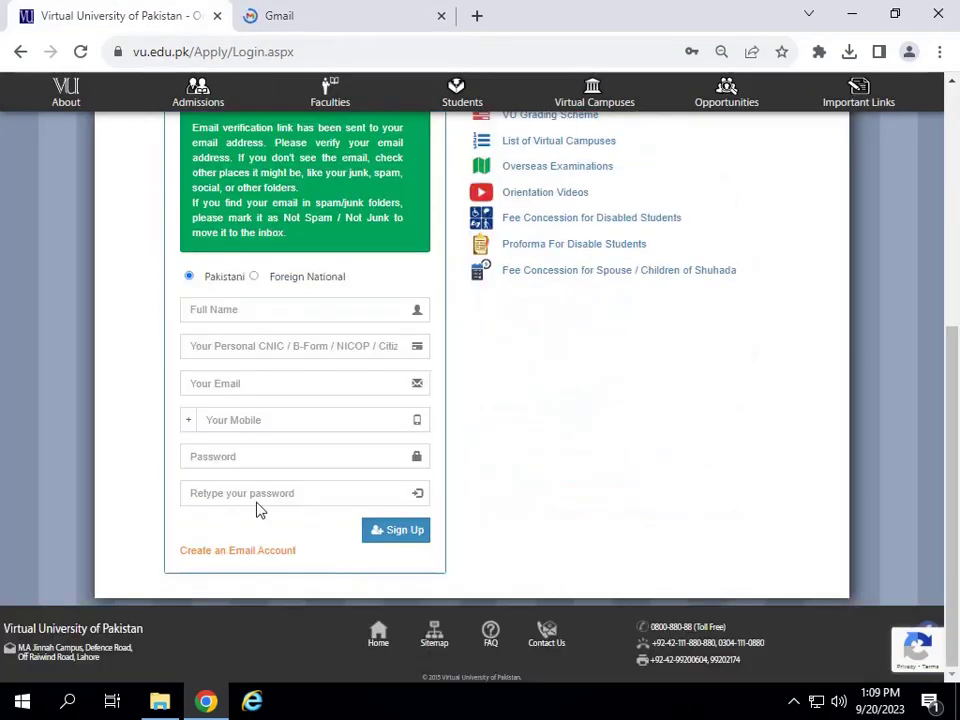
{"action": "scroll", "coordinate": [300, 323], "scroll_direction": "up", "scroll_amount": 5}
{"action": "left_click", "coordinate": [305, 8]}
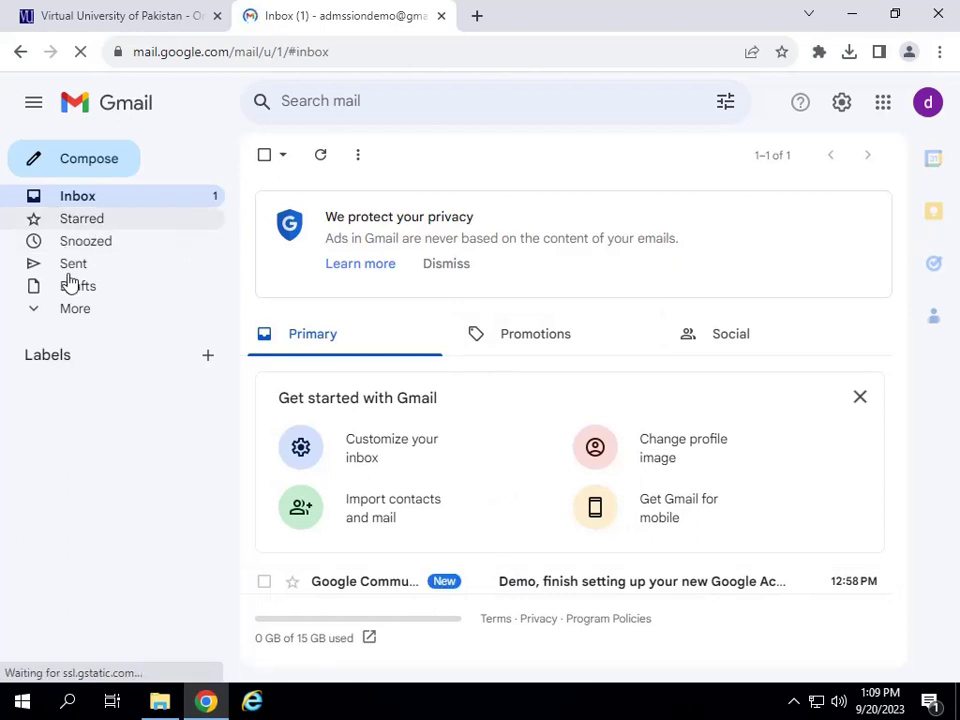
Open the VU Admission Account Activation email in Gmail's Spam folder and follow its activation link.
{"action": "left_click", "coordinate": [40, 310]}
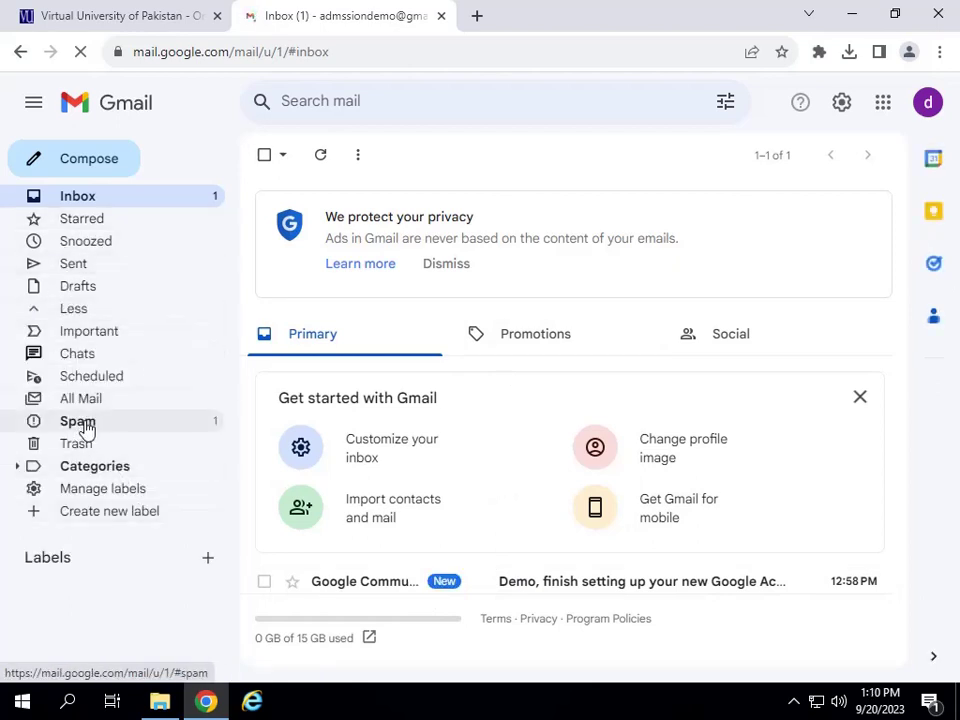
{"action": "left_click", "coordinate": [180, 419]}
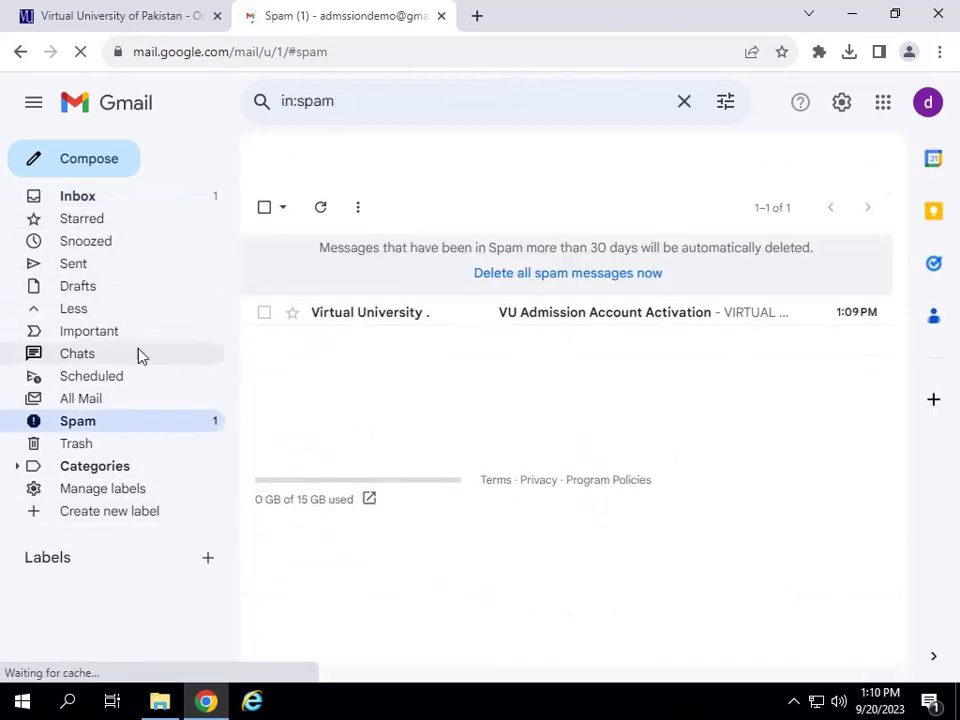
{"action": "left_click", "coordinate": [560, 313]}
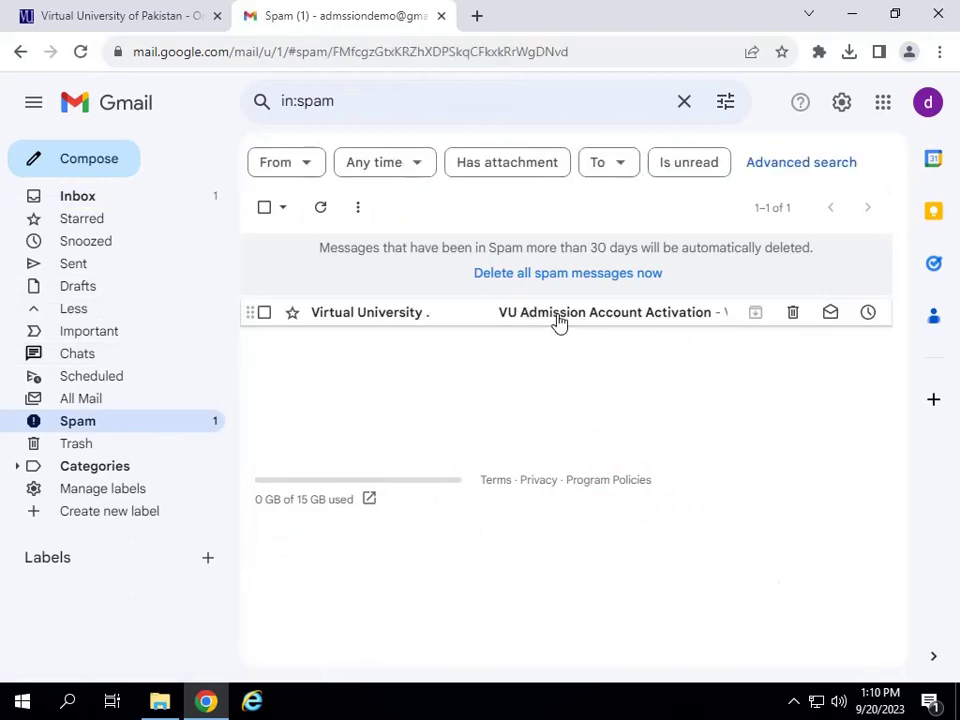
{"action": "scroll", "coordinate": [611, 489], "scroll_direction": "down", "scroll_amount": 5}
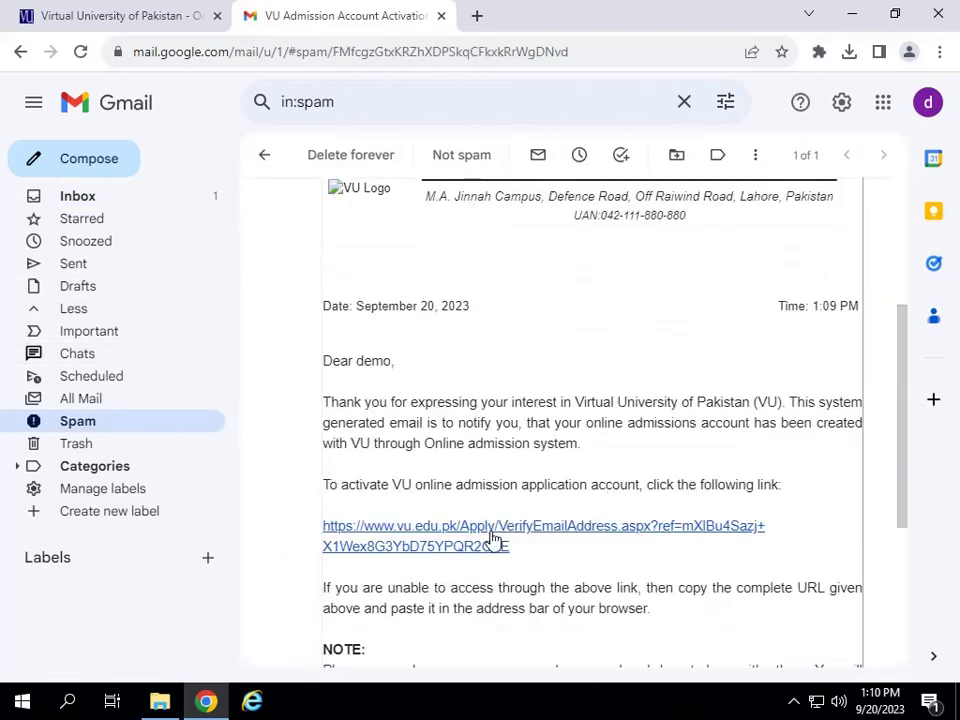
{"action": "left_click", "coordinate": [493, 541]}
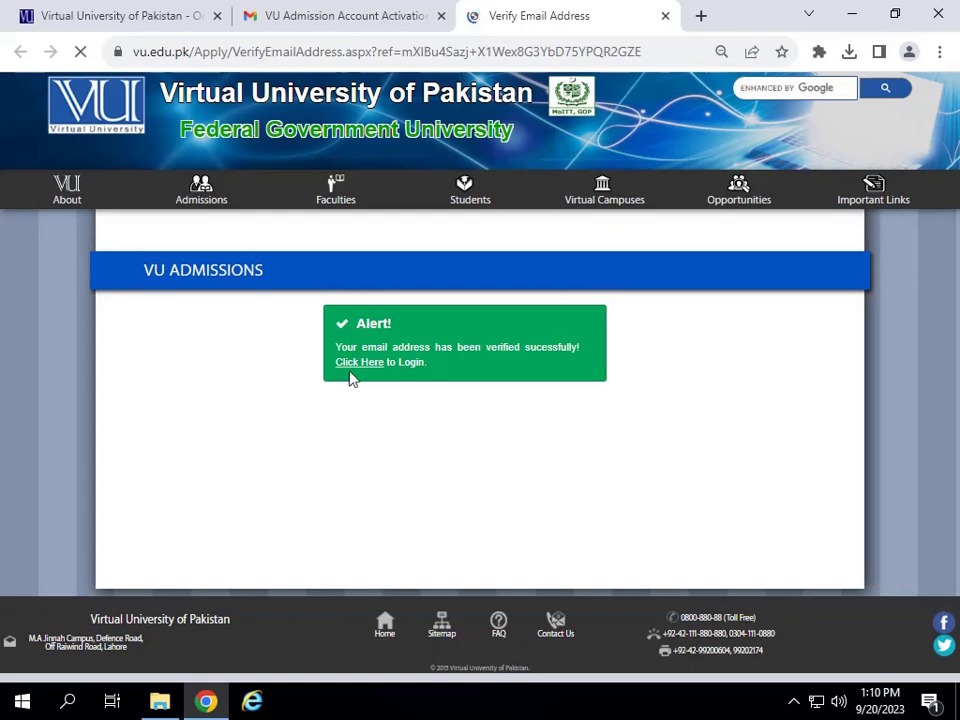
Follow 'Click Here' to Login, then select the Existing User CNIC and password fields.
{"action": "left_click", "coordinate": [358, 366]}
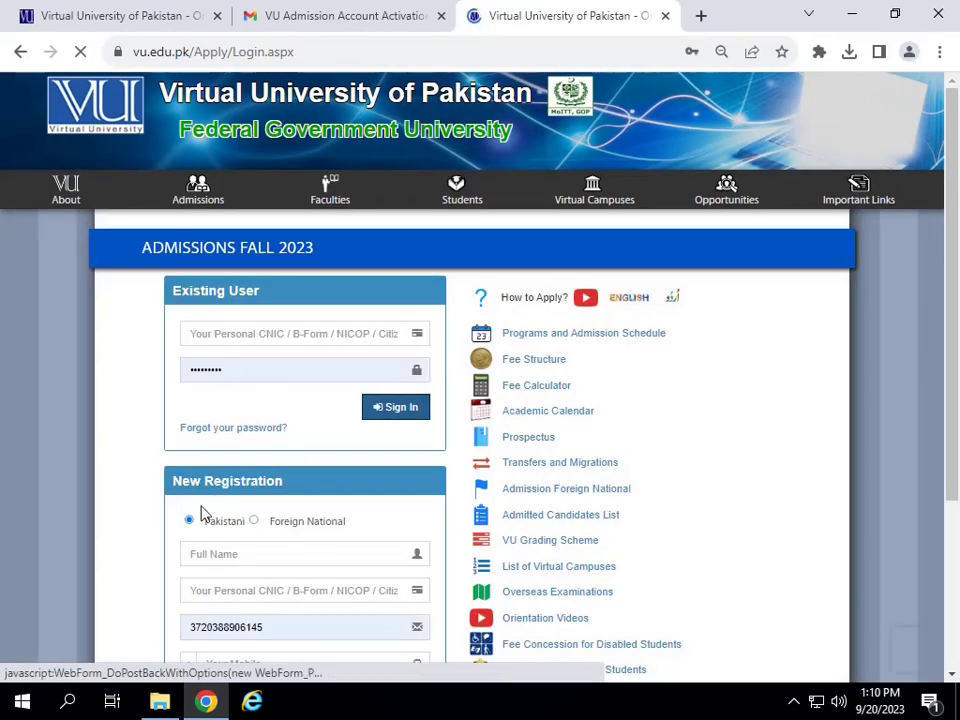
{"action": "scroll", "coordinate": [225, 489], "scroll_direction": "down", "scroll_amount": 3}
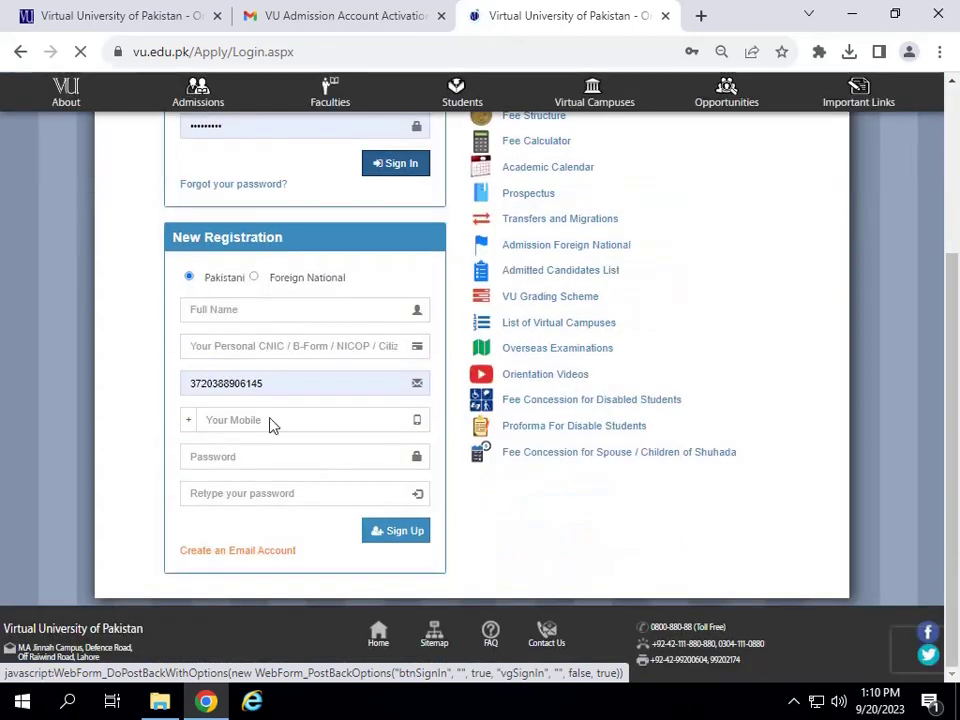
{"action": "left_click", "coordinate": [240, 309]}
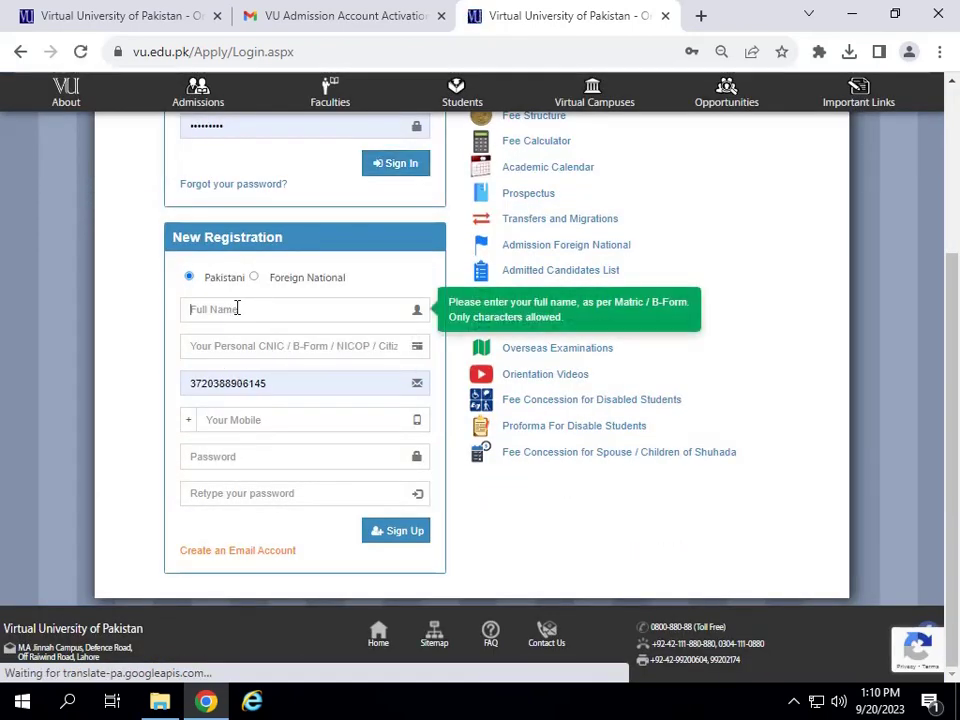
{"action": "left_click", "coordinate": [232, 345]}
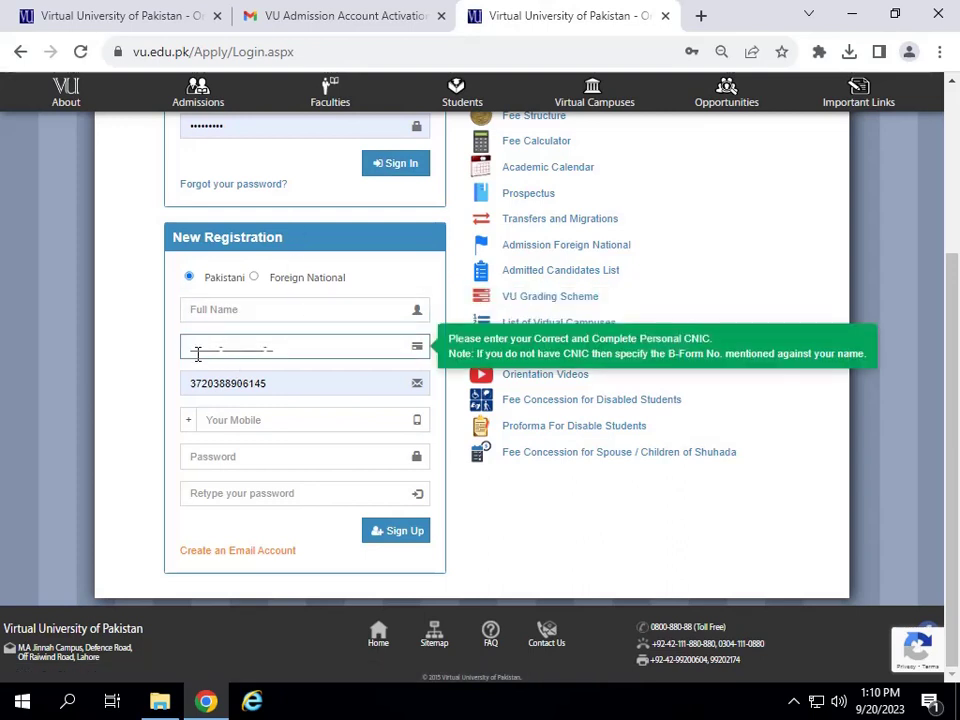
{"action": "scroll", "coordinate": [280, 183], "scroll_direction": "up", "scroll_amount": 3}
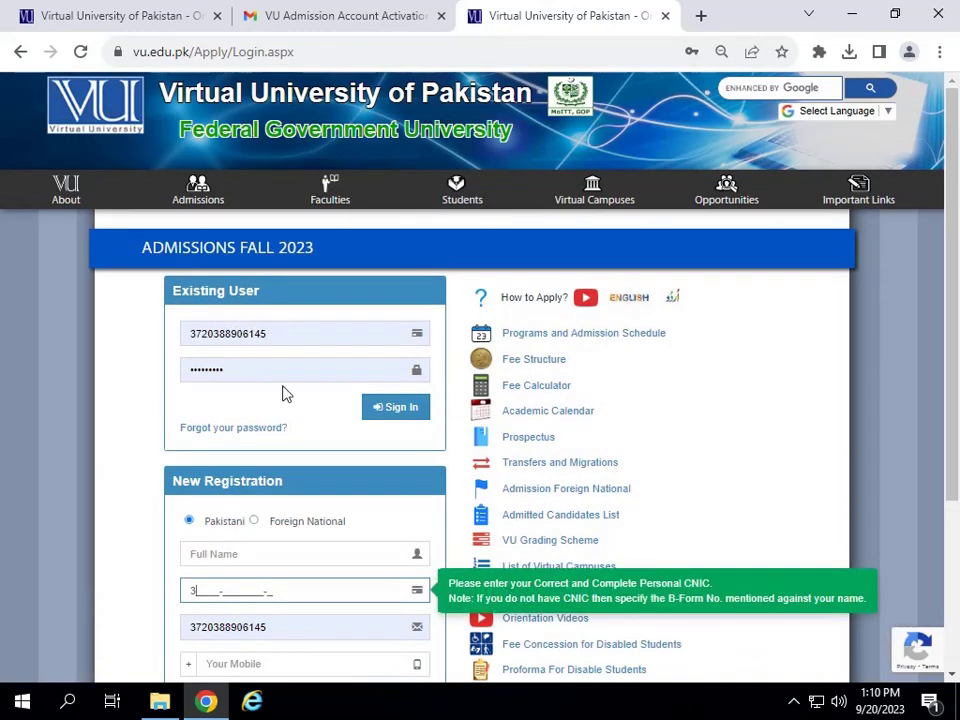
{"action": "scroll", "coordinate": [283, 393], "scroll_direction": "down", "scroll_amount": 2}
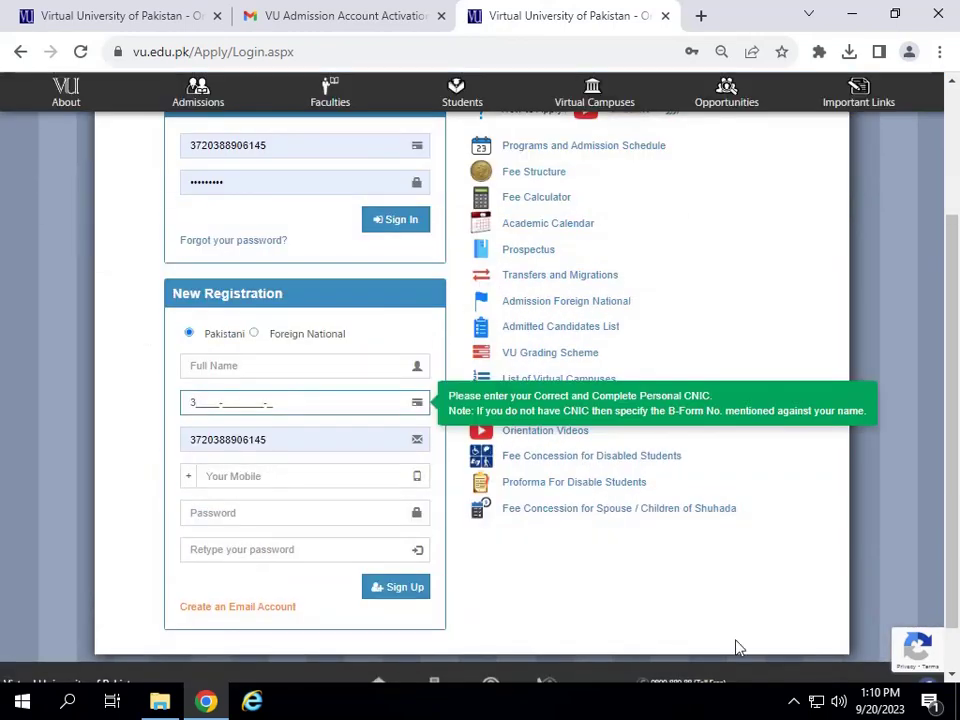
{"action": "left_click", "coordinate": [794, 663]}
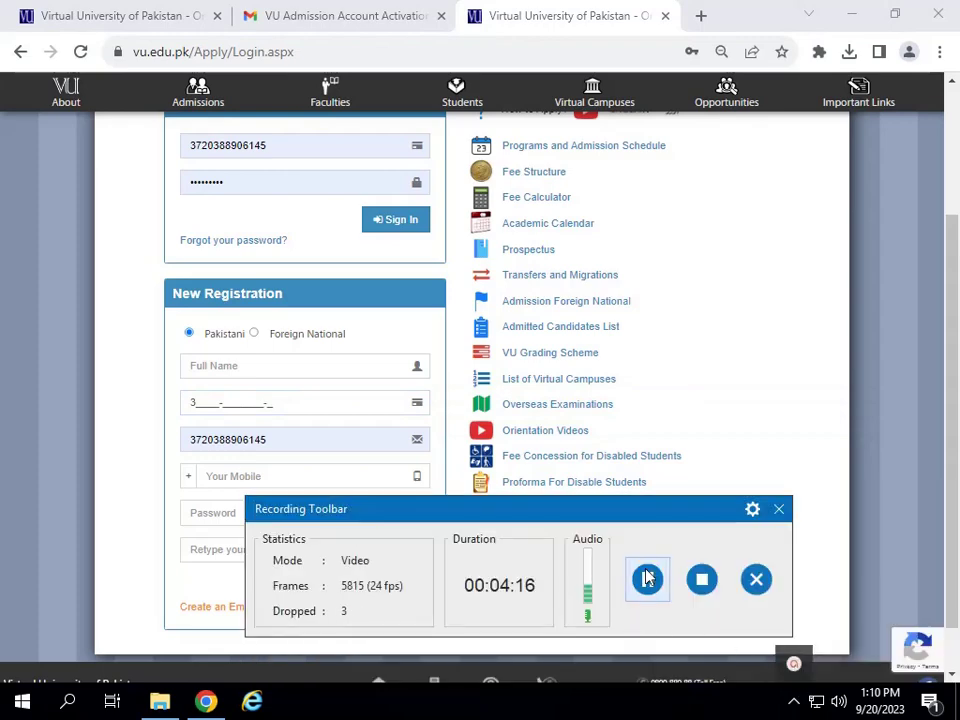
{"action": "scroll", "coordinate": [445, 437], "scroll_direction": "up", "scroll_amount": 2}
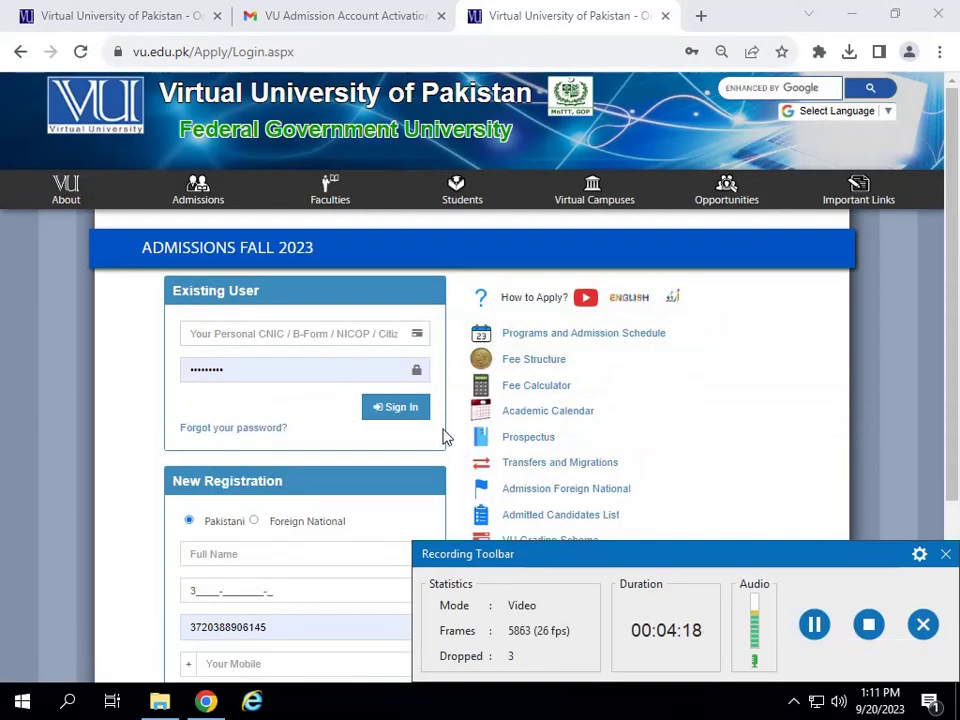
{"action": "left_click", "coordinate": [222, 336]}
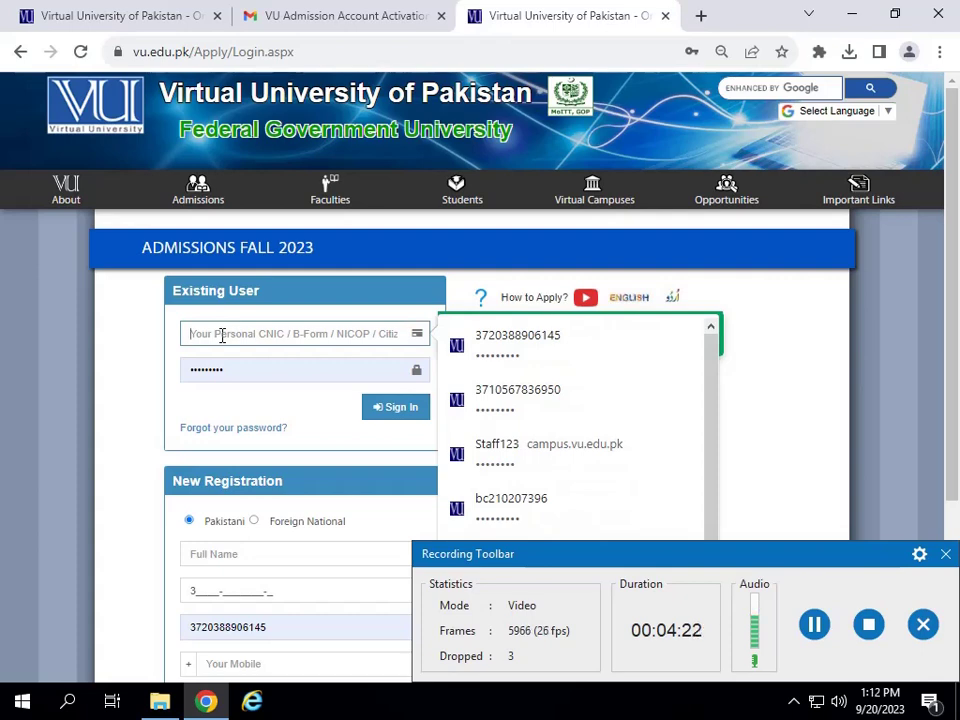
{"action": "left_click", "coordinate": [271, 368]}
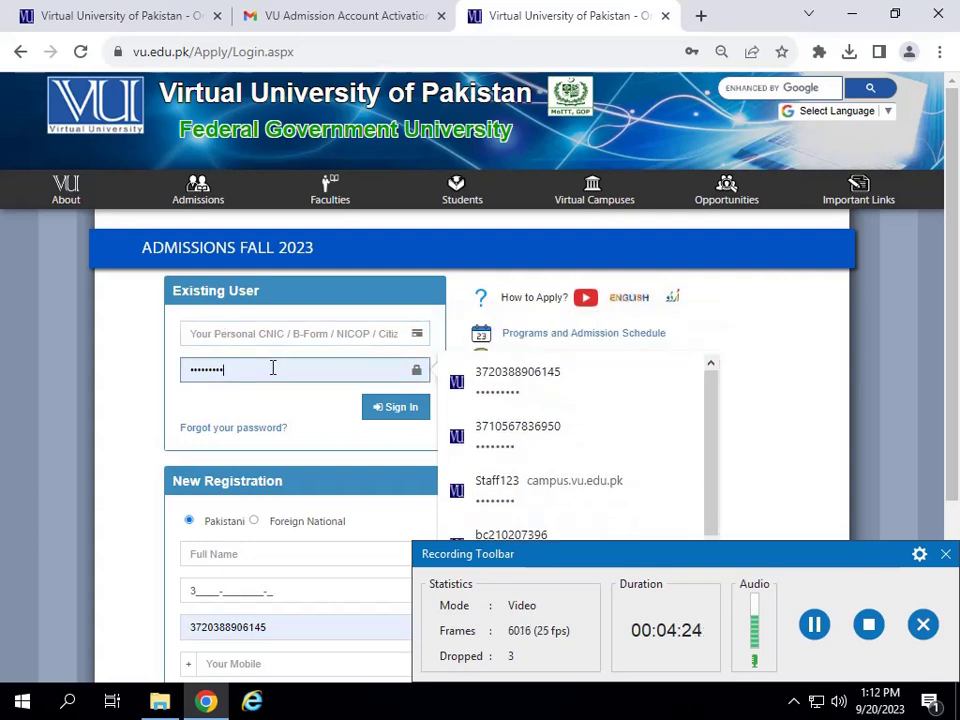